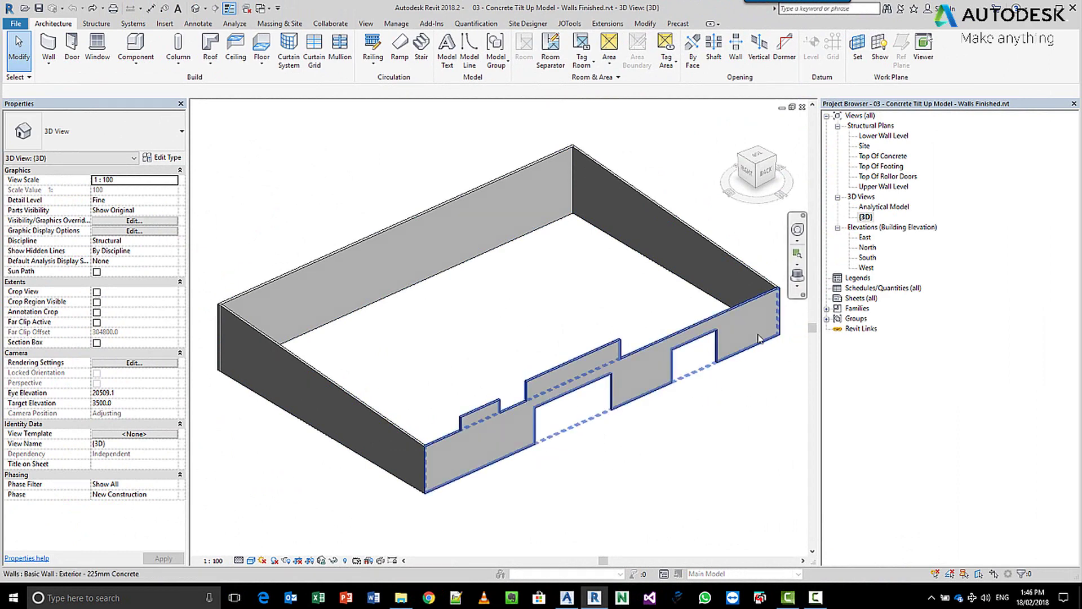
Step: Open the North elevation and fit the whole wall from grid 7 to grid 1 in view
double_click(874, 250)
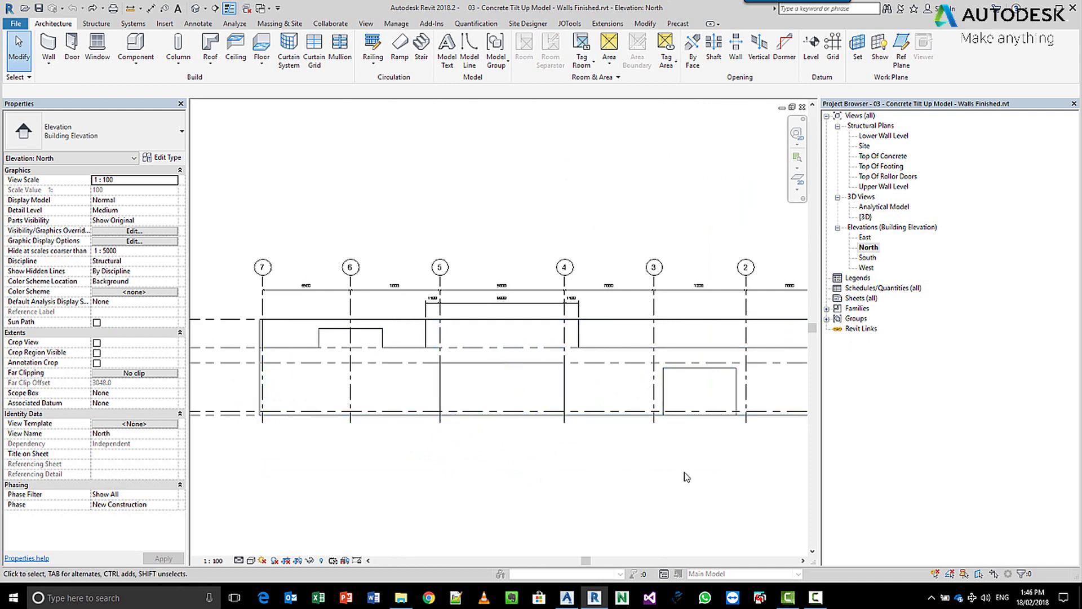
scroll(648, 466, "down", 3)
middle_click_drag(647, 466, 602, 466)
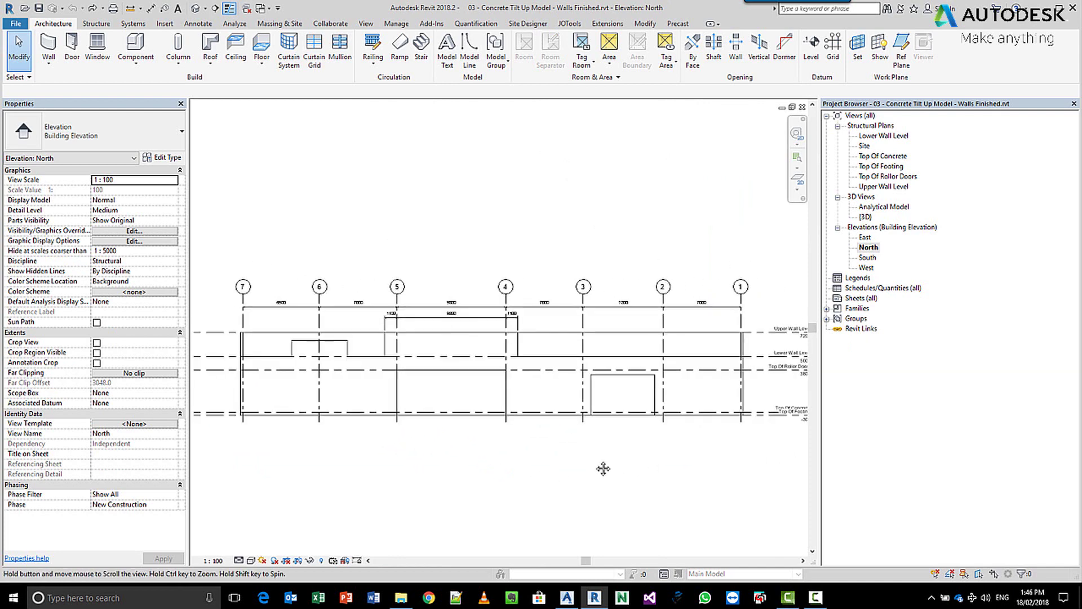
left_click(567, 398)
left_click(574, 494)
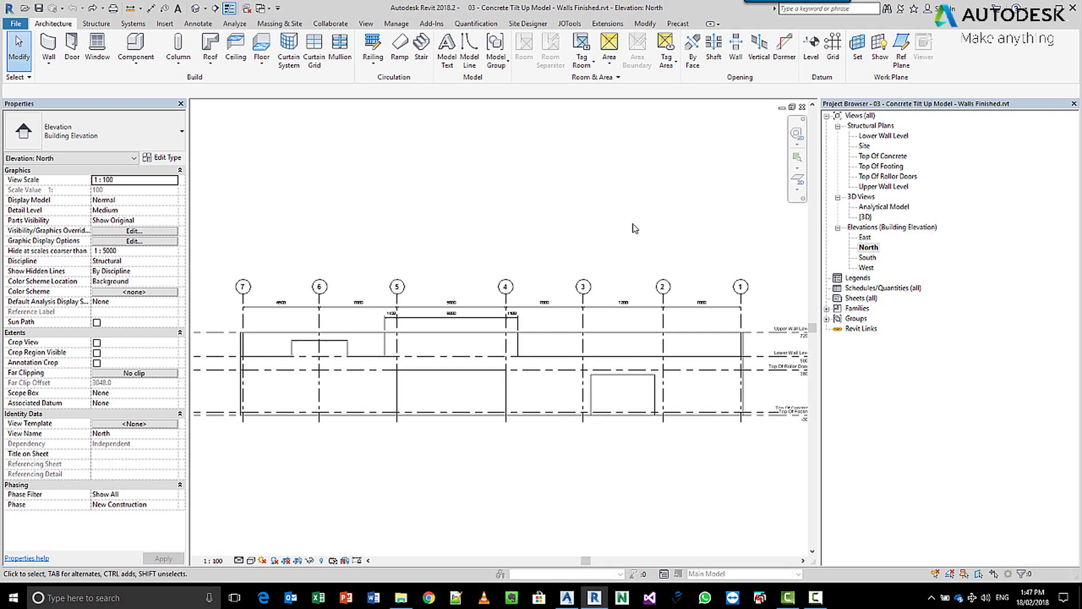
left_click(550, 382)
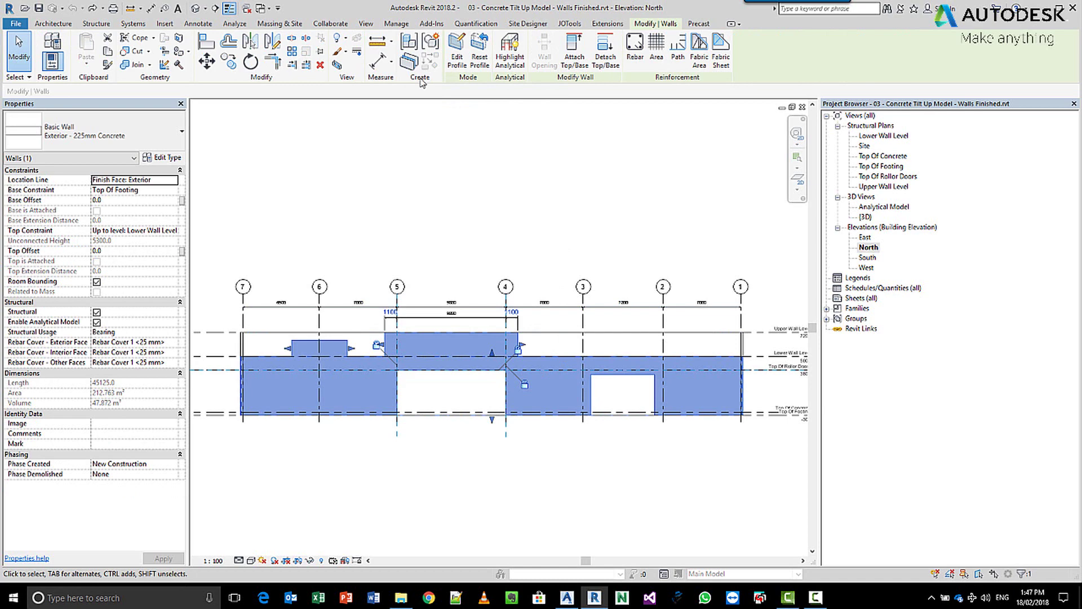
left_click(699, 23)
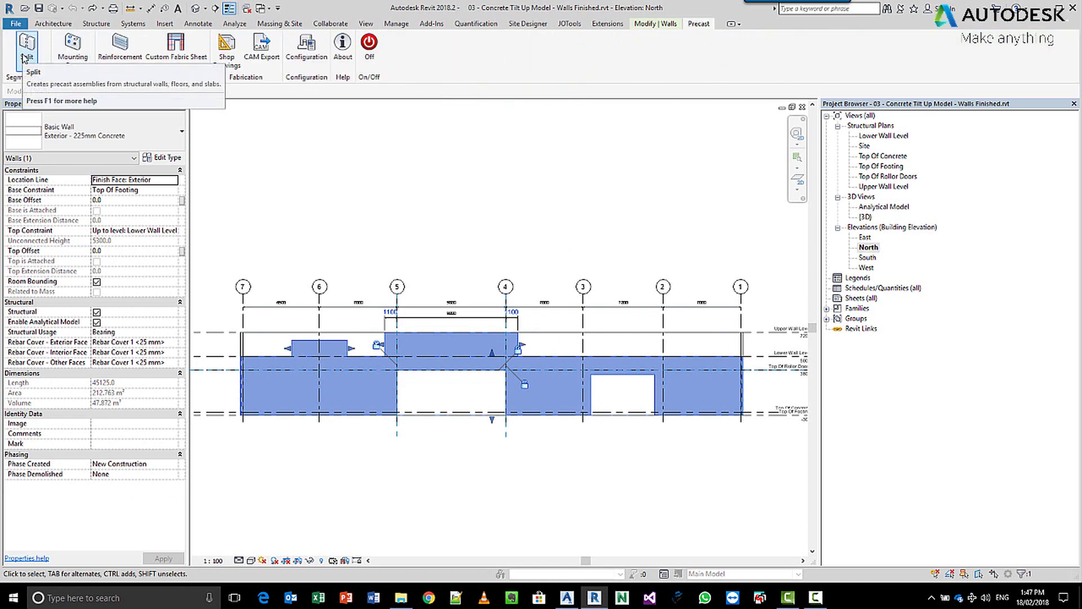
left_click(300, 147)
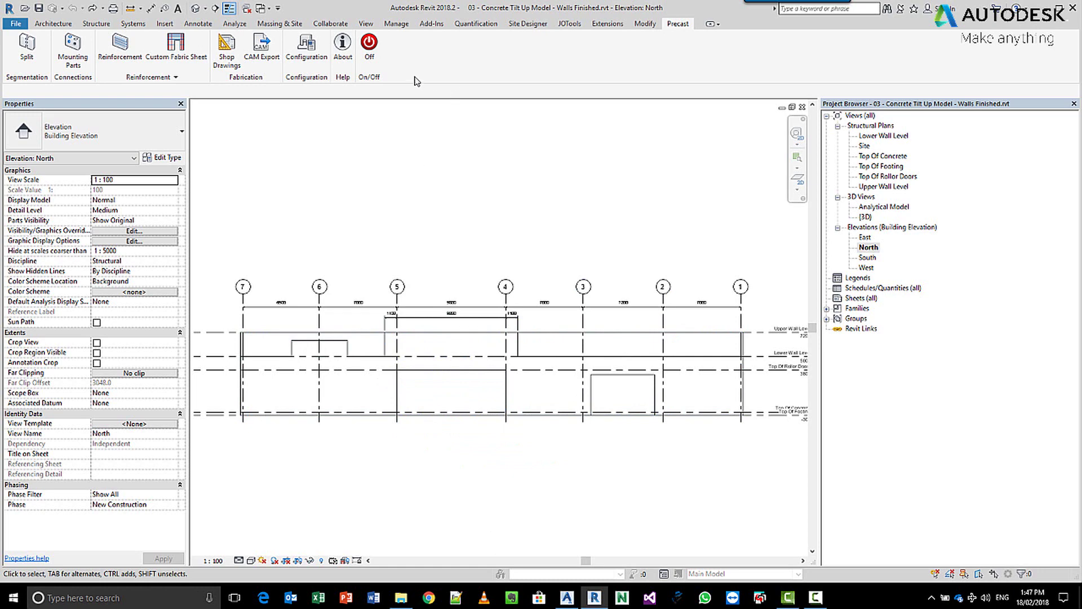
left_click(97, 23)
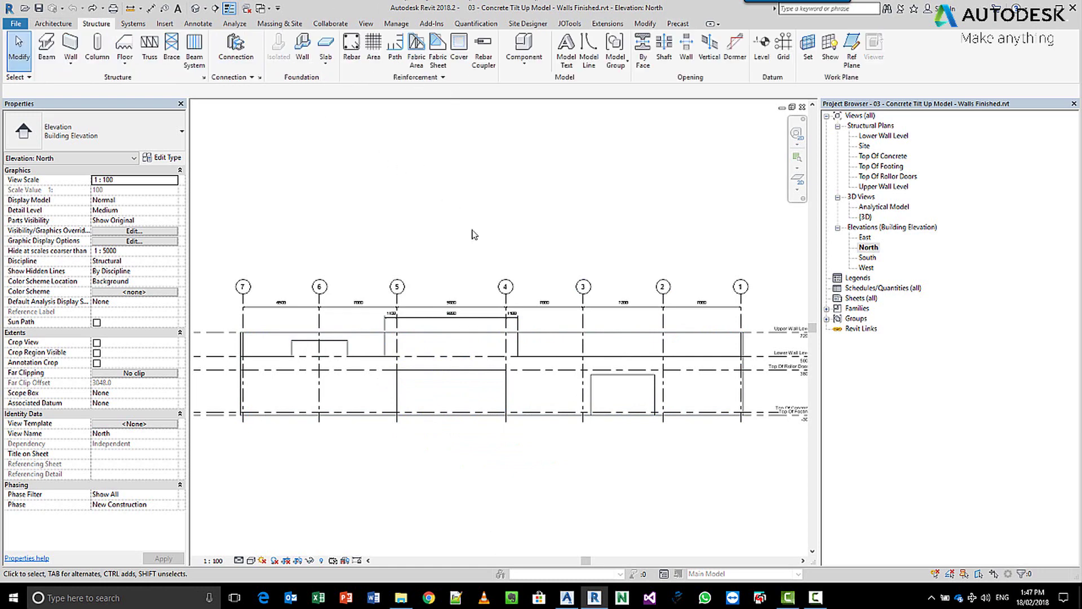
Step: Convert the north concrete wall into parts and start dividing them
left_click(523, 360)
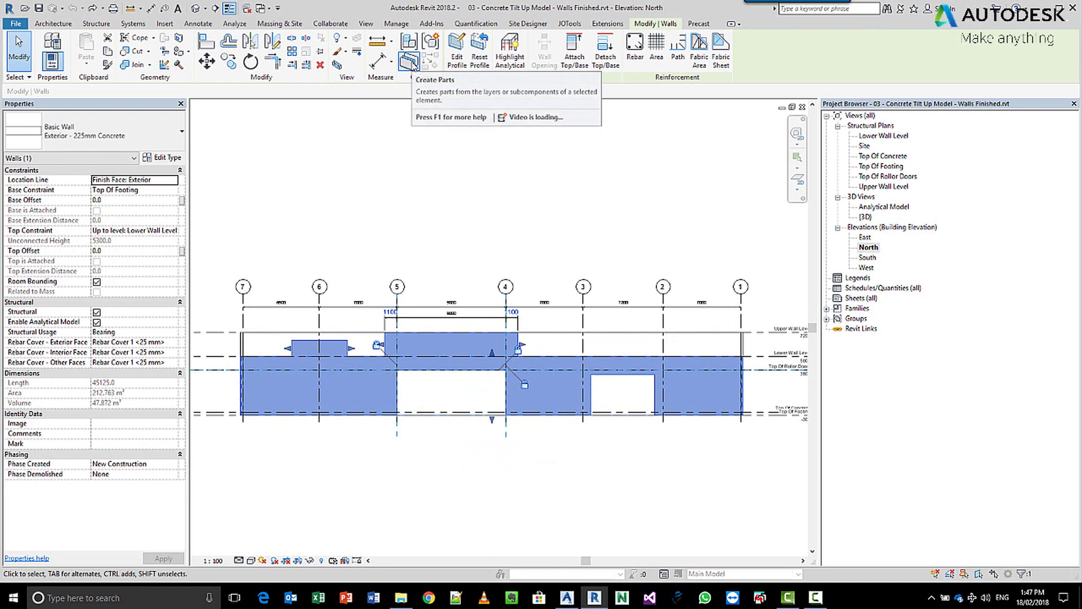
left_click(410, 61)
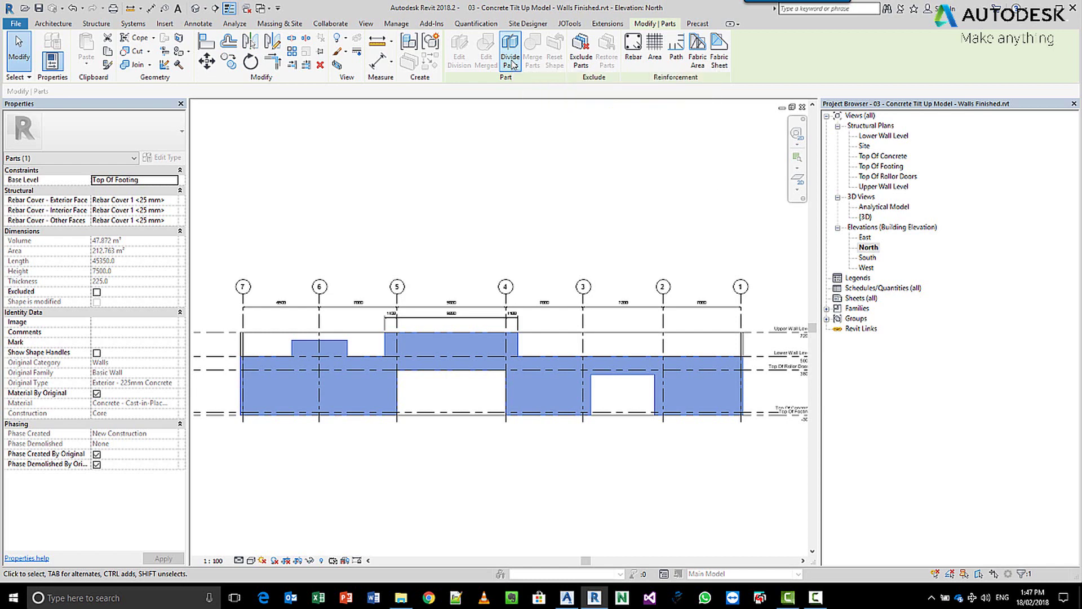
left_click(512, 62)
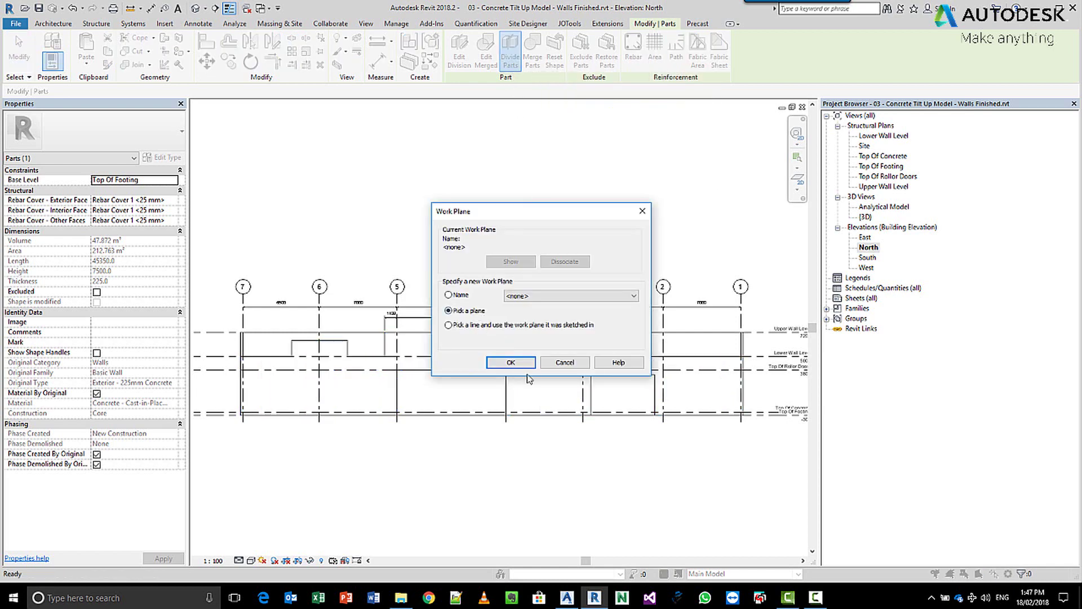
Step: Accept the default work plane and enter the part division sketch
left_click(562, 295)
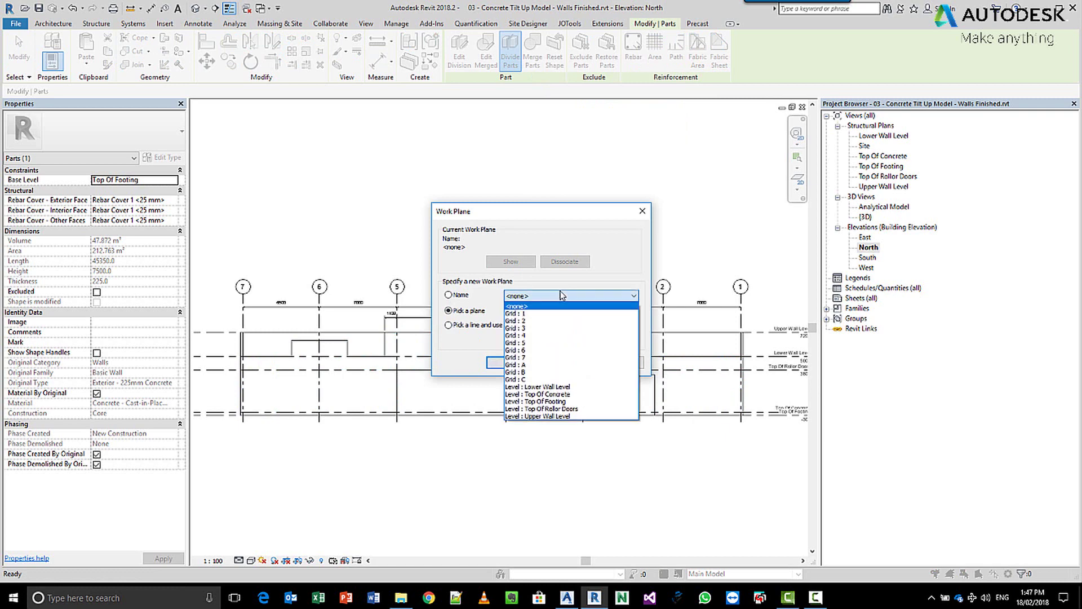
left_click(558, 293)
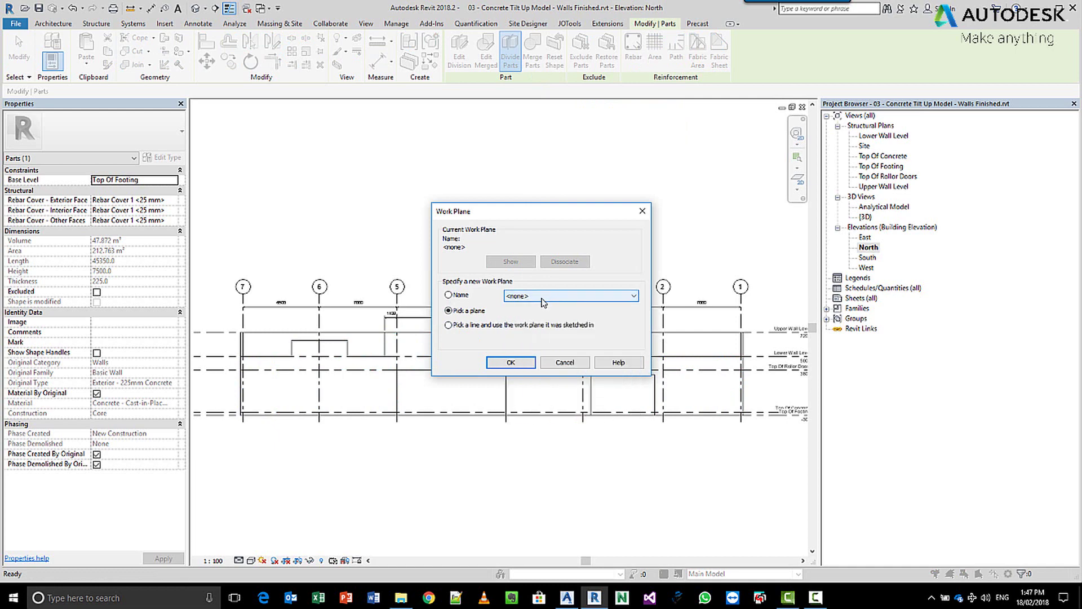
left_click(496, 363)
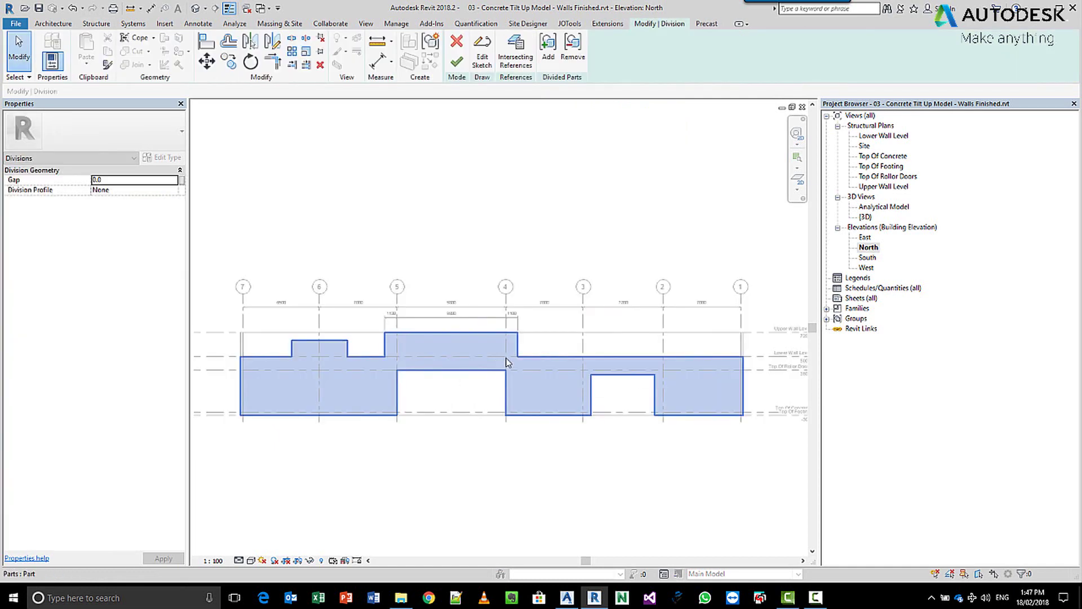
left_click(484, 53)
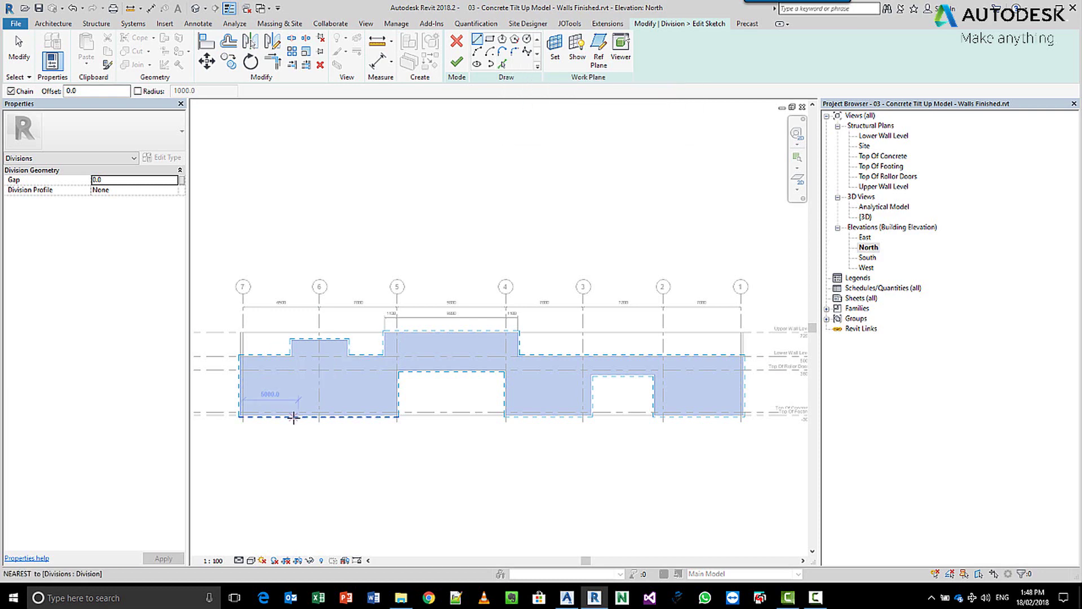
Step: Pick grids 6, 3 and 2 as vertical division lines for the wall parts
scroll(293, 420, "up", 2)
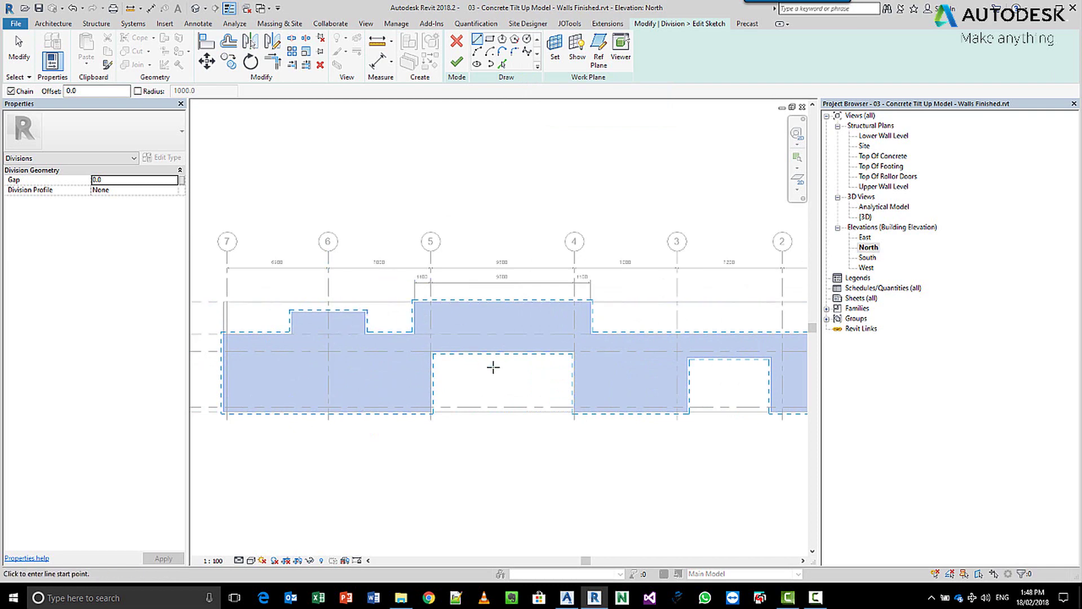
left_click(502, 63)
left_click(328, 265)
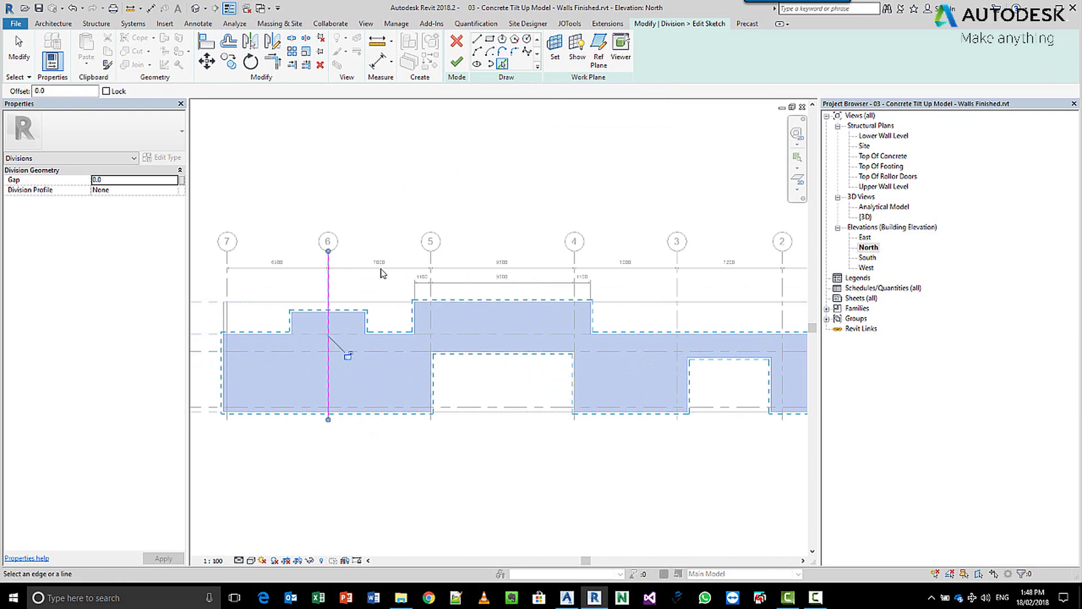
left_click(677, 295)
mouse_move(754, 305)
middle_mouse_down()
mouse_move(563, 309)
mouse_move(710, 301)
middle_mouse_up()
left_click(601, 303)
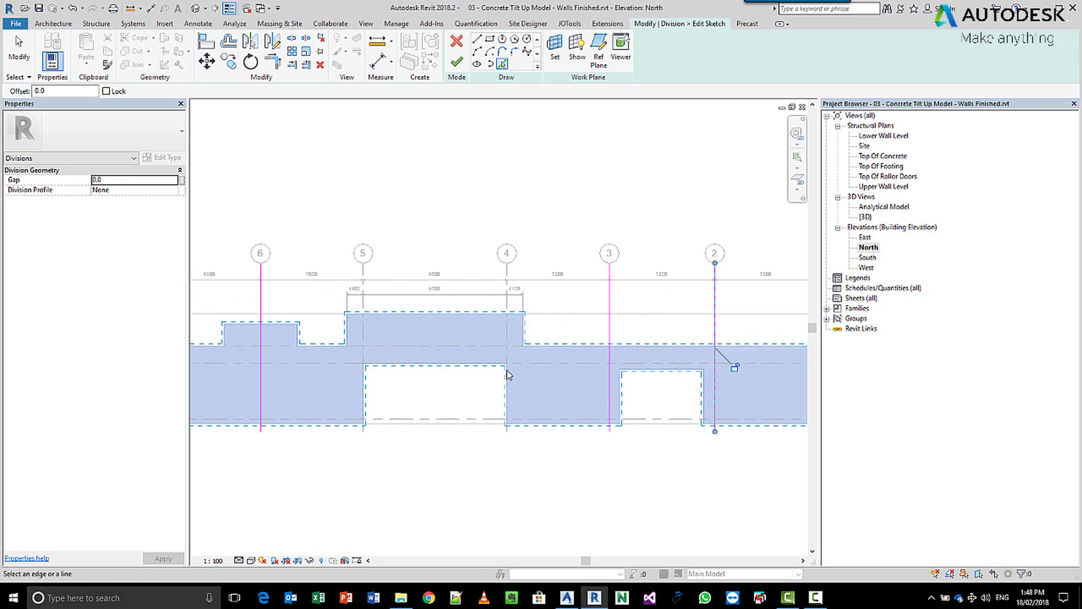
left_click(476, 40)
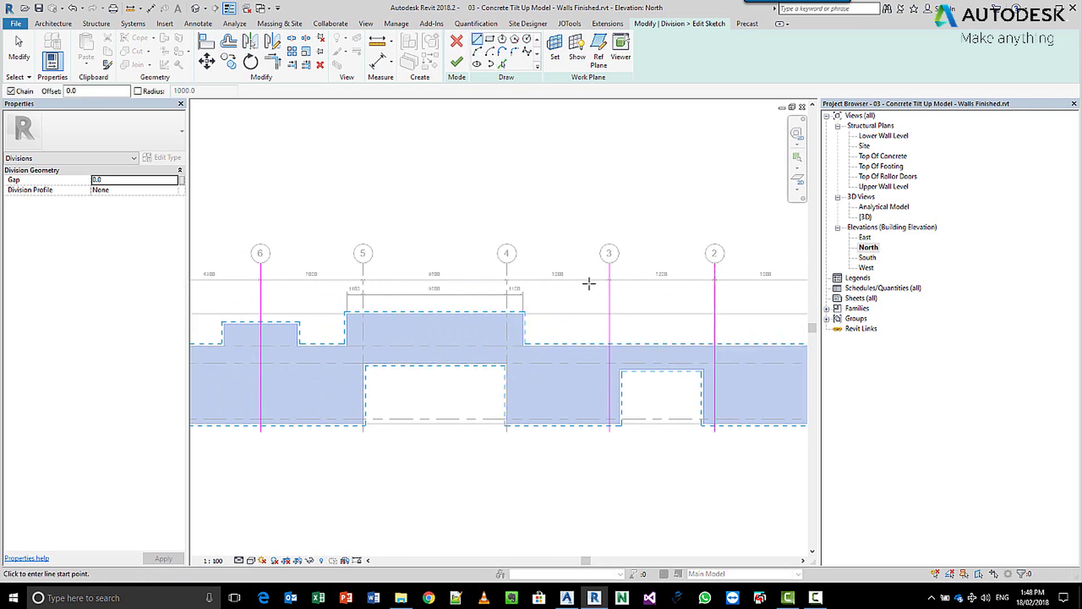
Step: Sketch division lines around the raised panel between grids 4 and 5
left_click(521, 314)
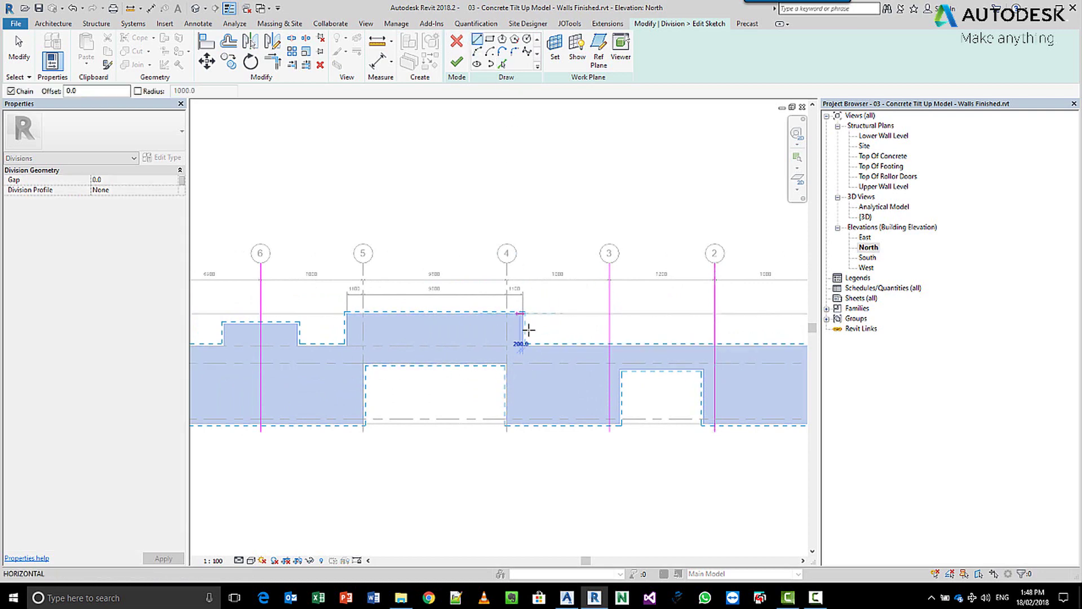
left_click(523, 362)
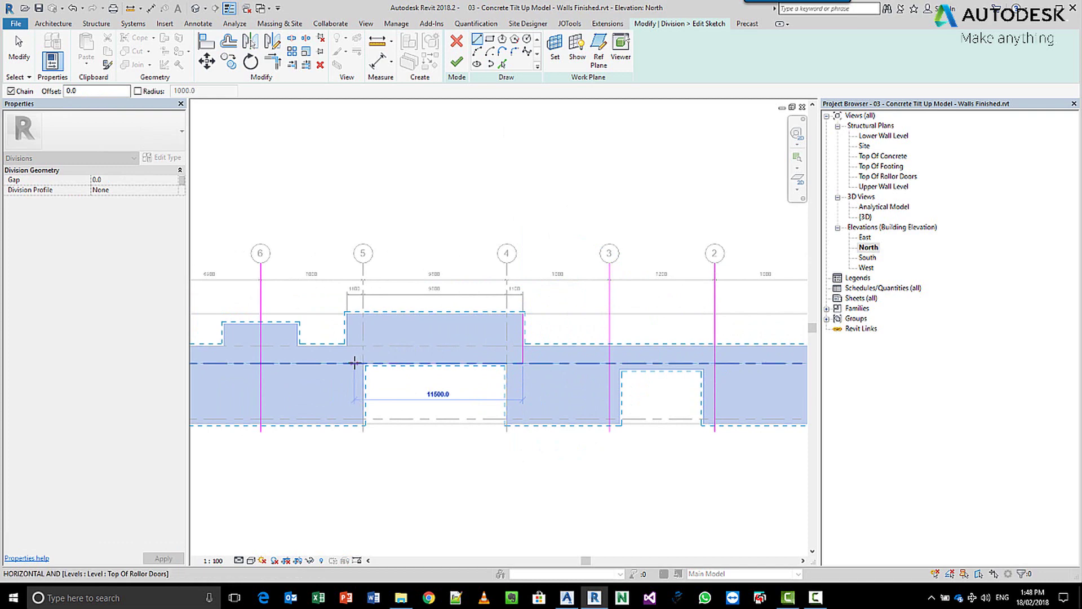
left_click(356, 363)
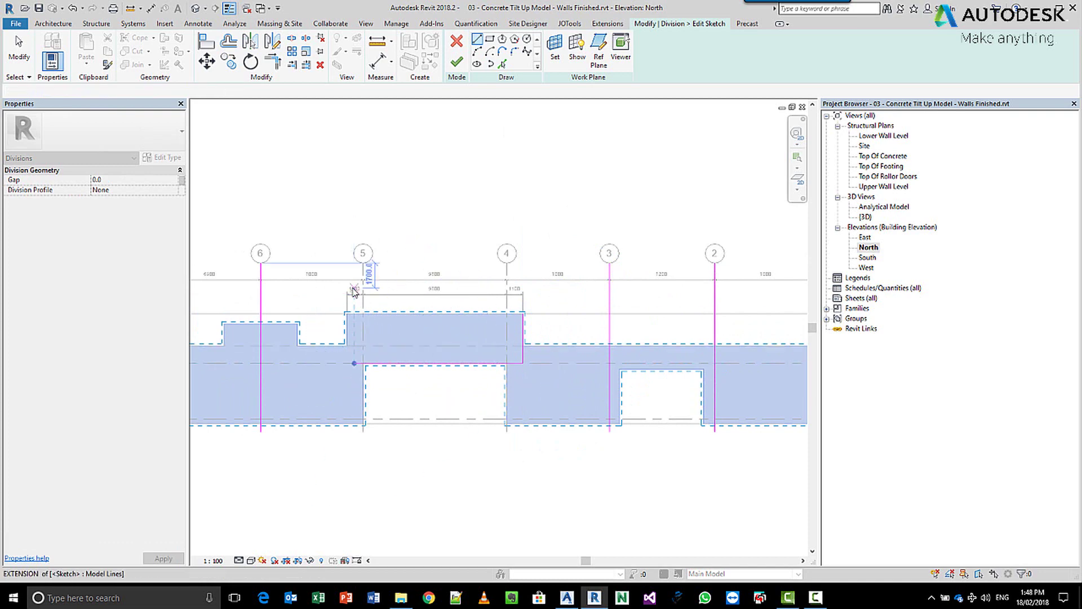
left_click(347, 313)
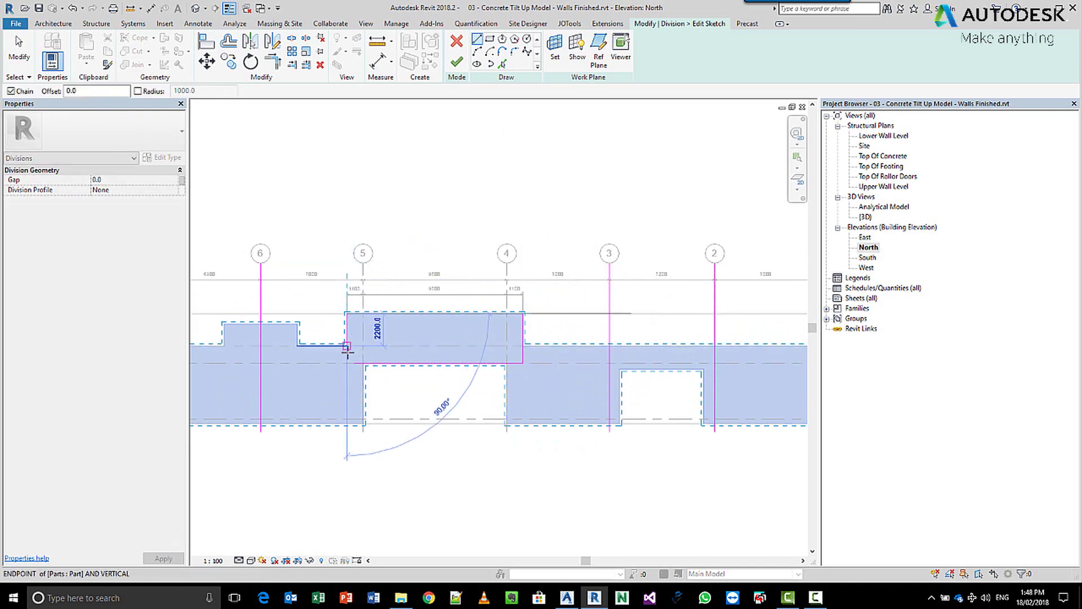
left_click(346, 363)
key("Escape")
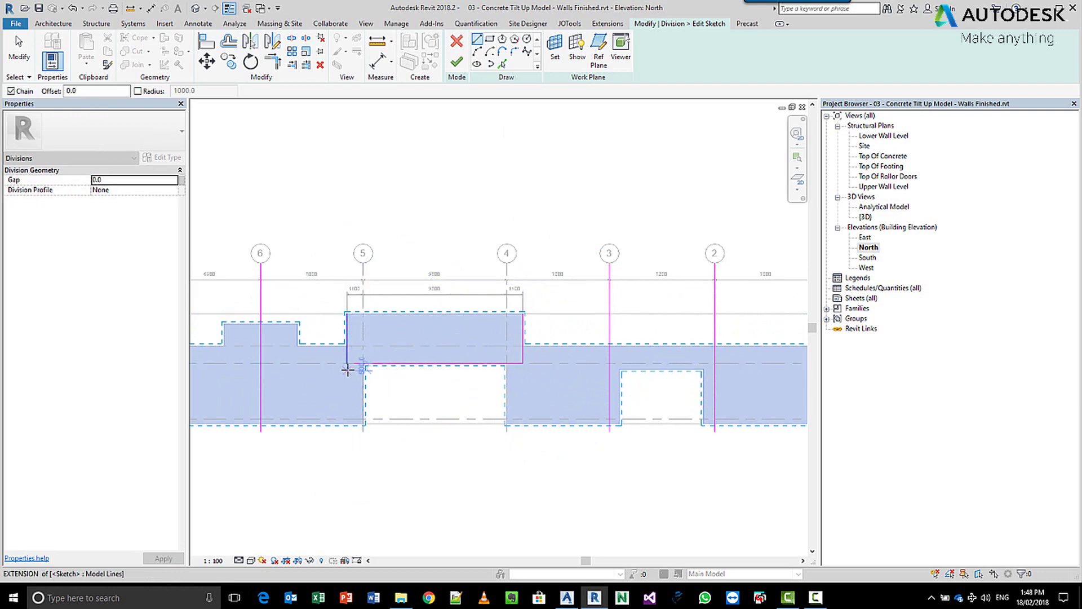
Step: Extend both vertical division lines up to the top of the raised panel
scroll(346, 363, "up", 5)
left_click(276, 66)
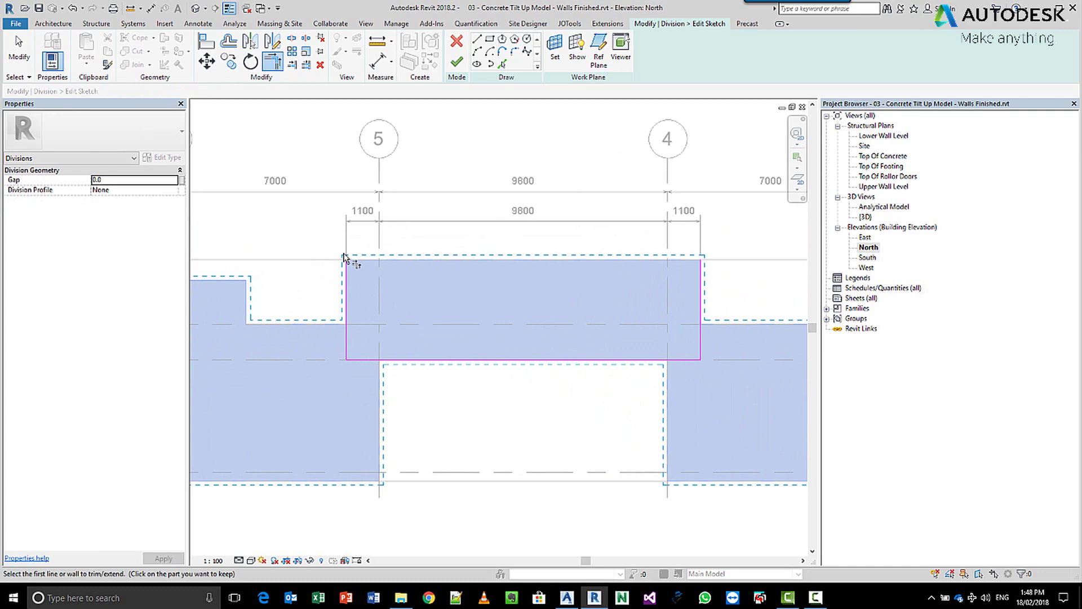
right_click(311, 237)
left_click(333, 243)
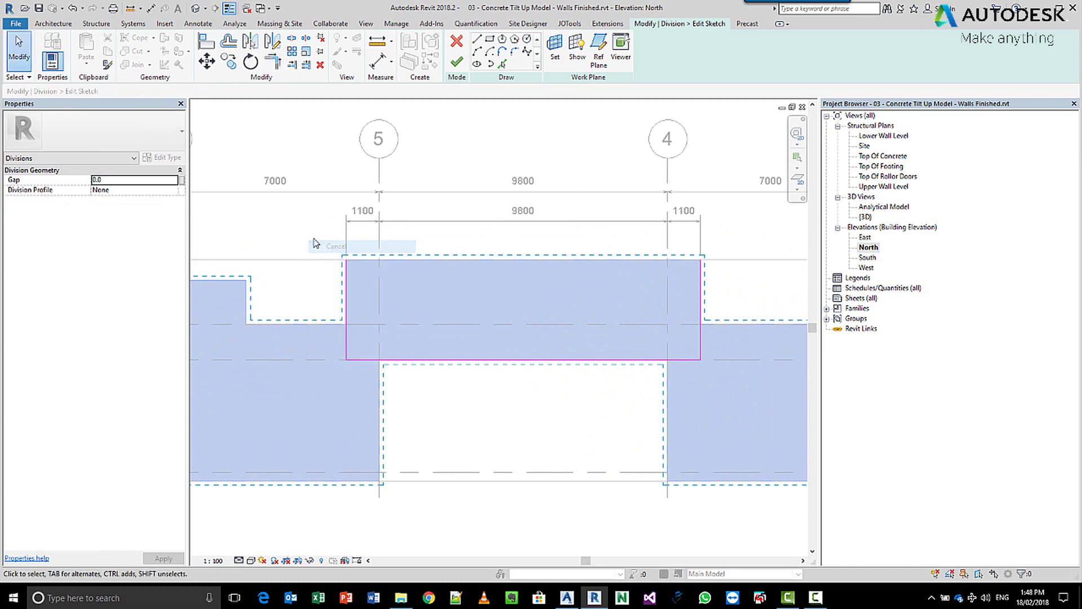
left_click(347, 265)
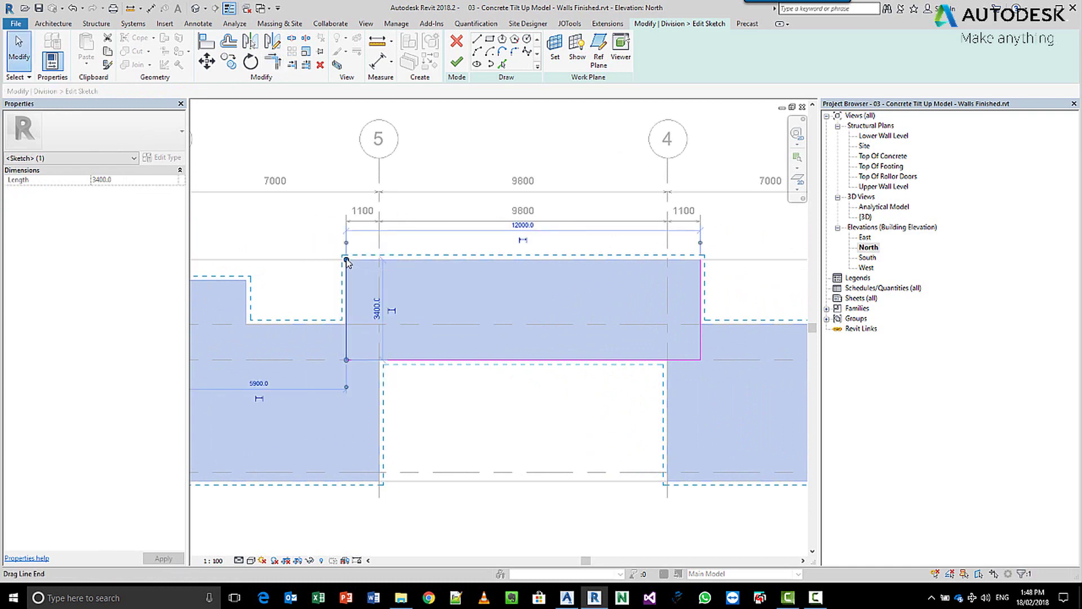
left_click_drag(348, 261, 347, 239)
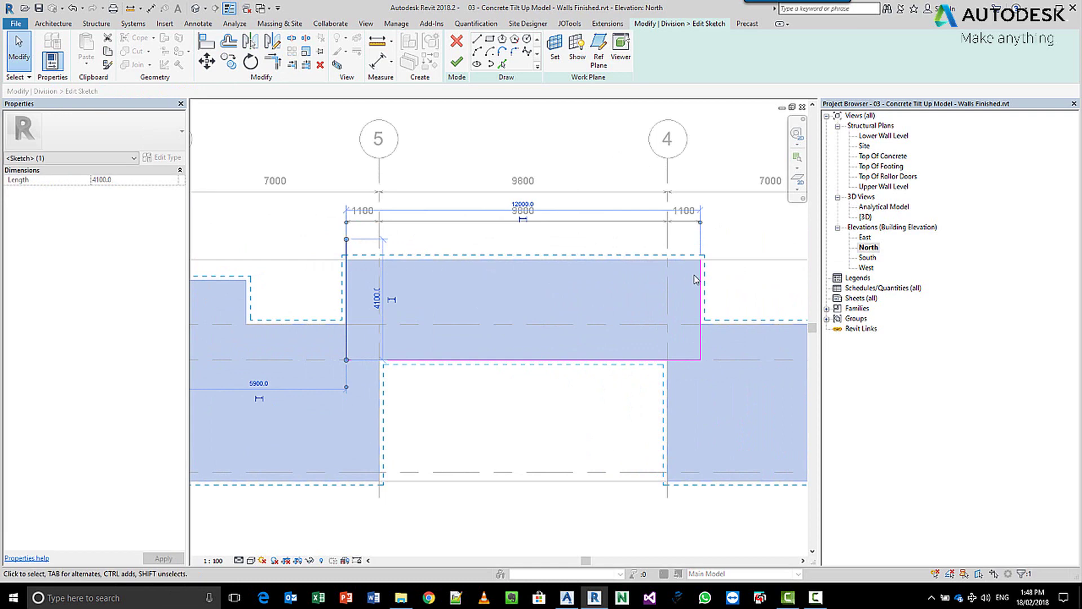
left_click(701, 277)
left_click_drag(701, 259, 697, 242)
left_click(756, 251)
scroll(677, 253, "down", 1)
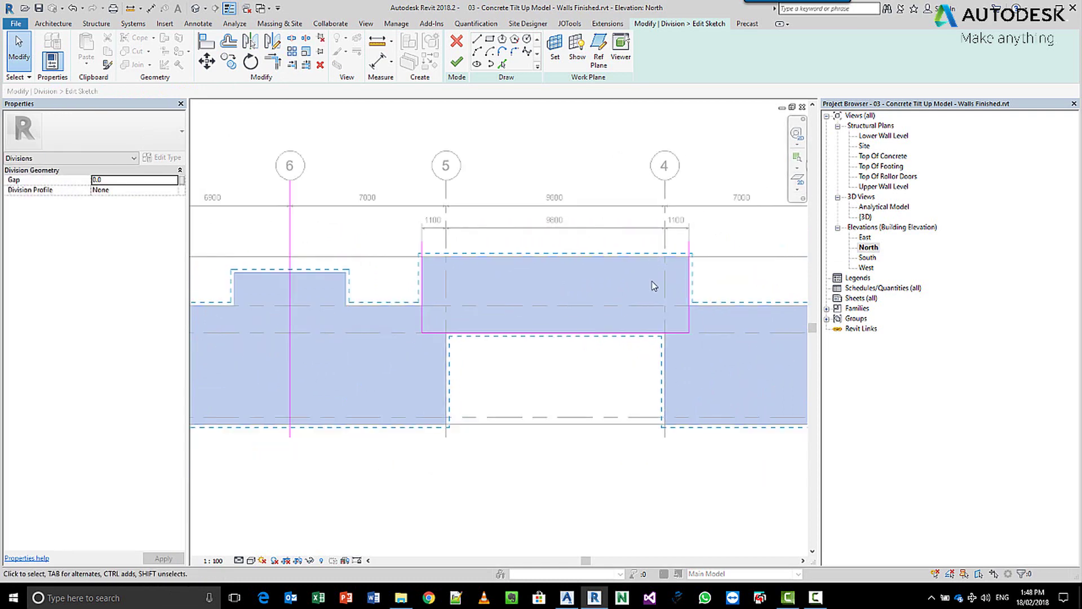
scroll(653, 286, "down", 3)
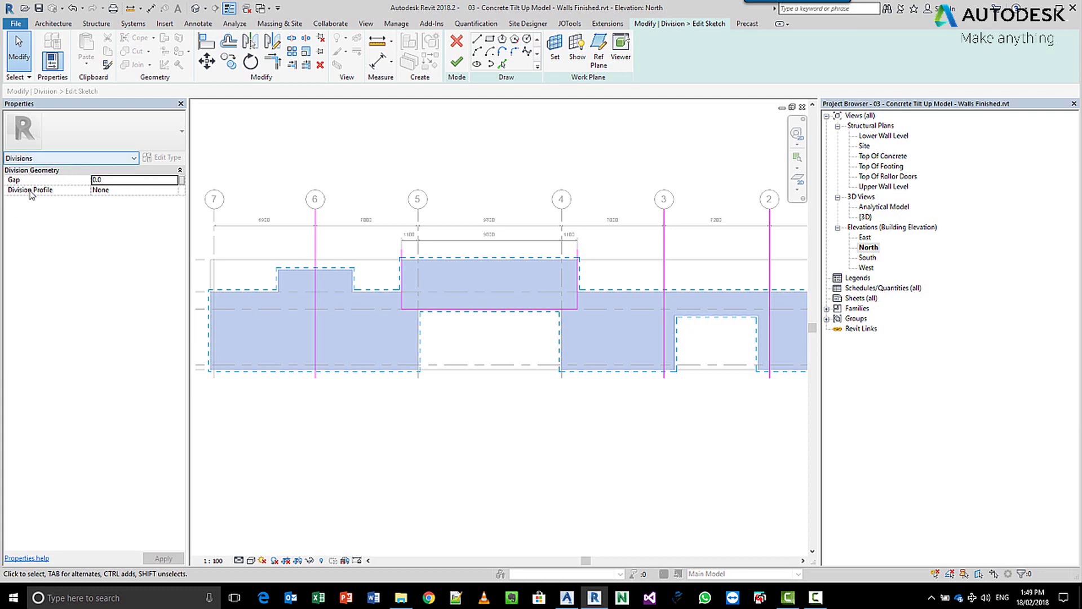
Step: Set the division gap to 20, finish the sketch and division, and check the new parts
left_click(122, 181)
type("2")
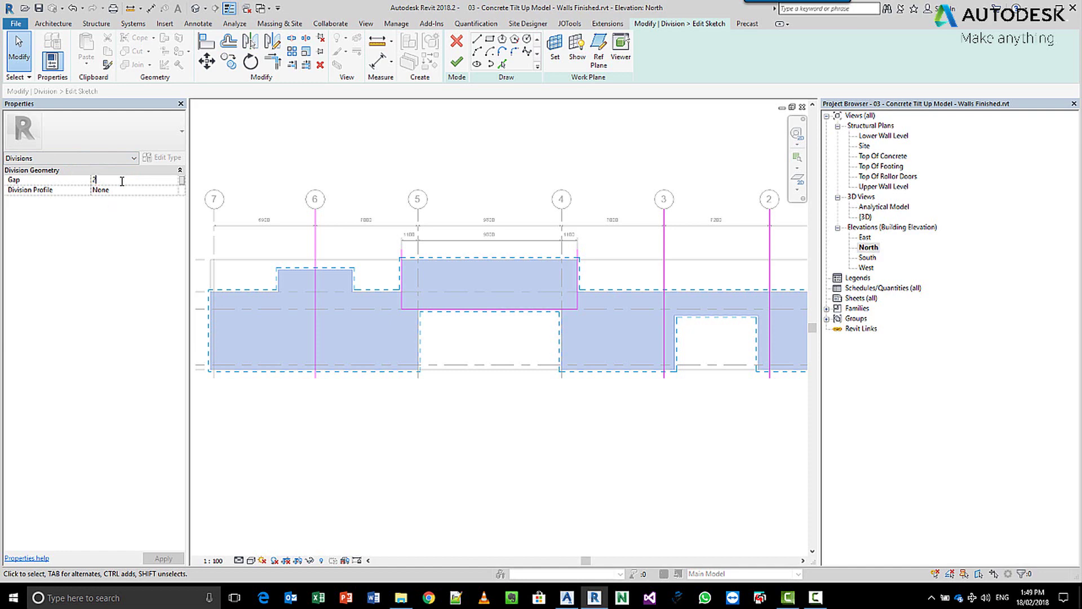
type("0")
left_click(457, 60)
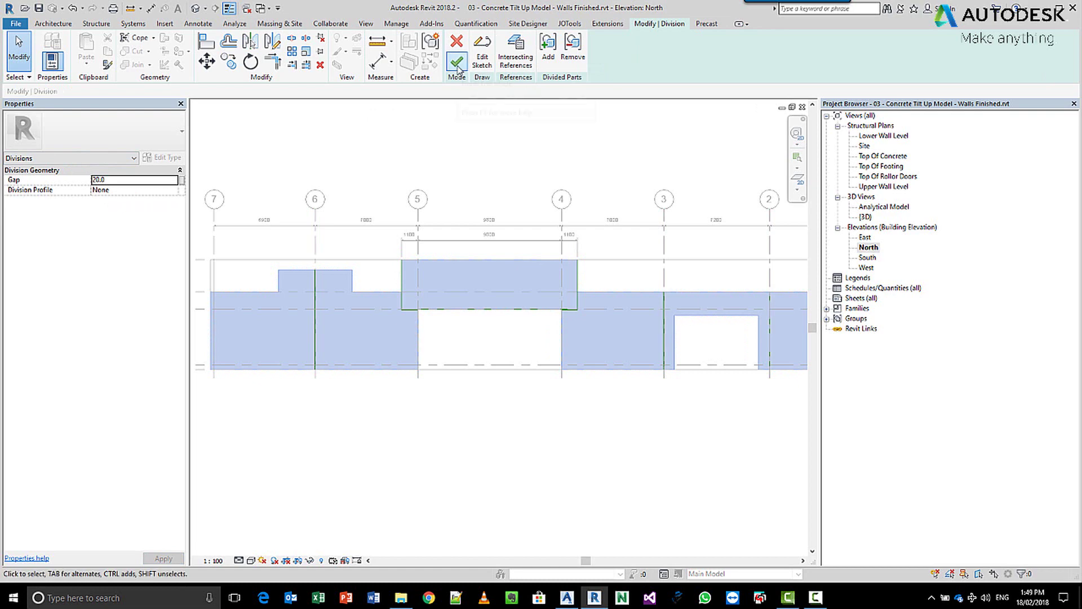
left_click(457, 61)
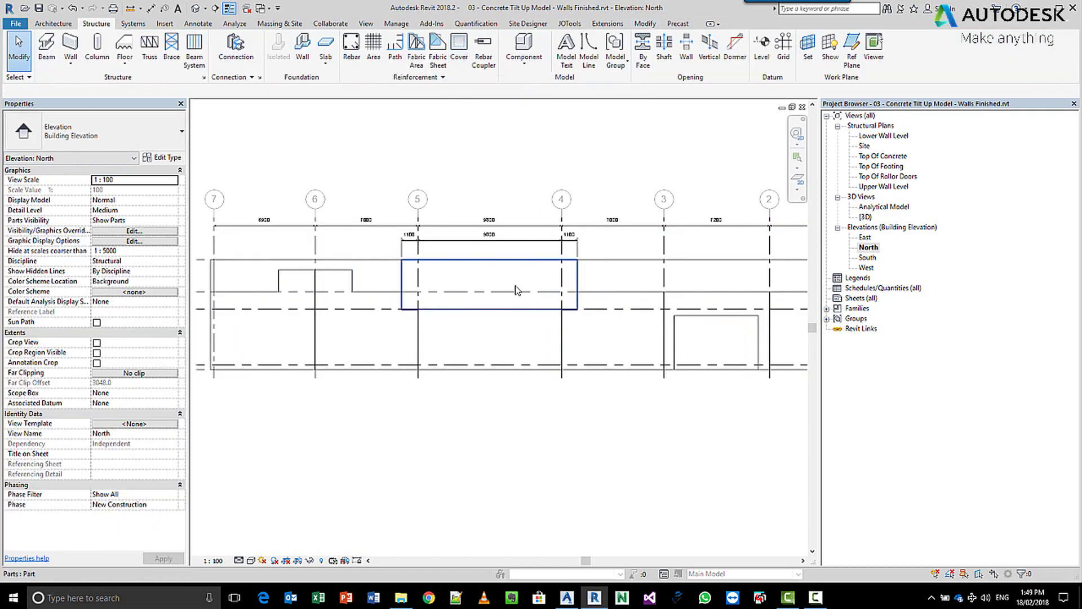
left_click(513, 294)
left_click(471, 388)
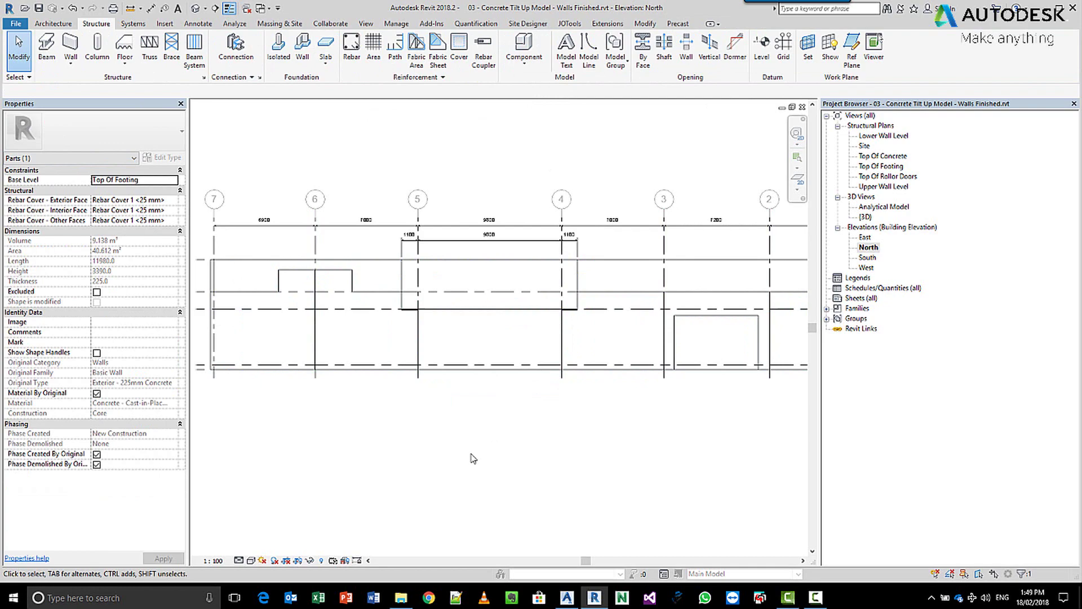
Step: Inspect the new north wall parts, then open the {3D} view
scroll(355, 345, "up", 5)
left_click(351, 331)
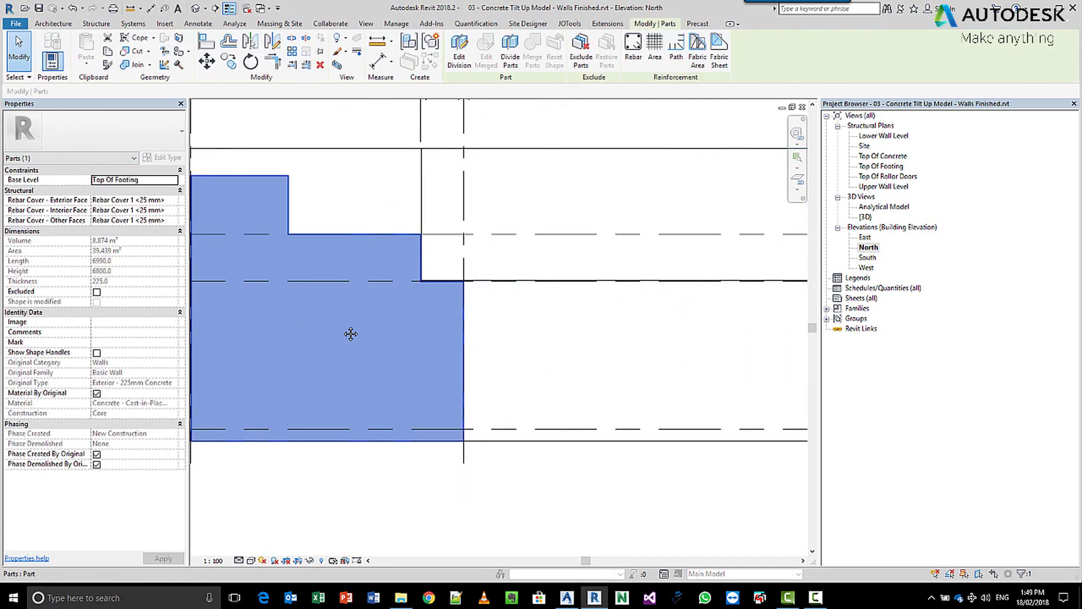
key("Escape")
left_click(402, 336)
double_click(867, 218)
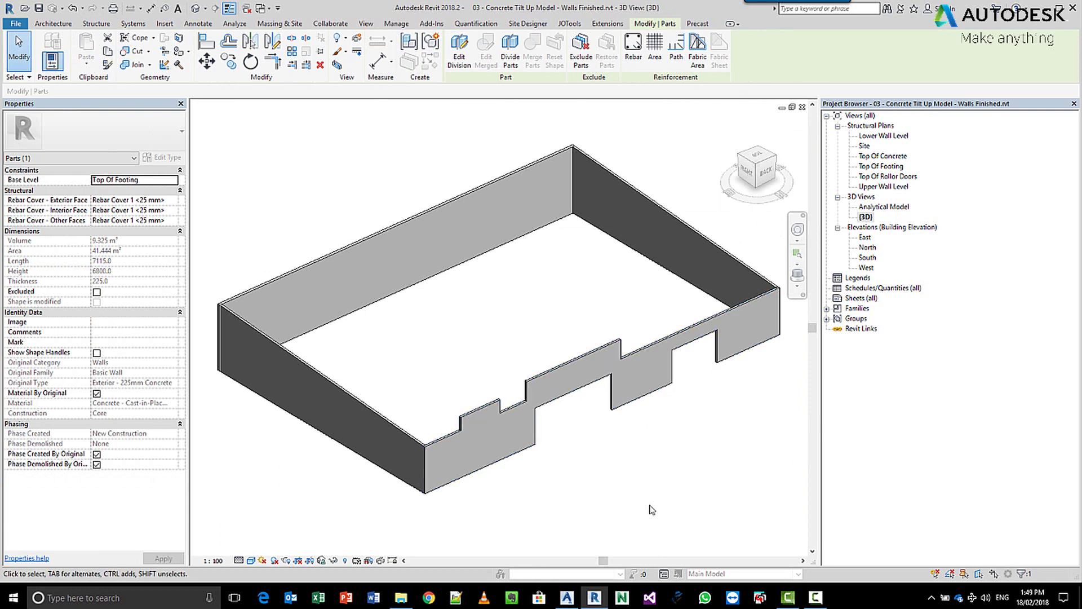
left_click(652, 509)
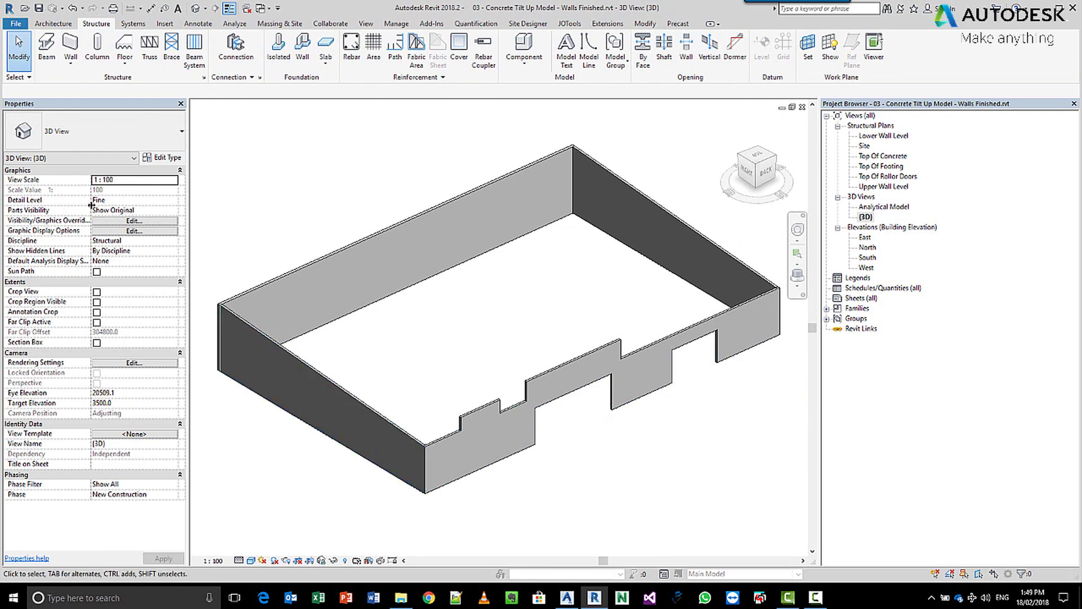
Step: Set the 3D view's Parts Visibility to Show Parts and inspect the gapped panels
left_click(170, 210)
left_click(173, 211)
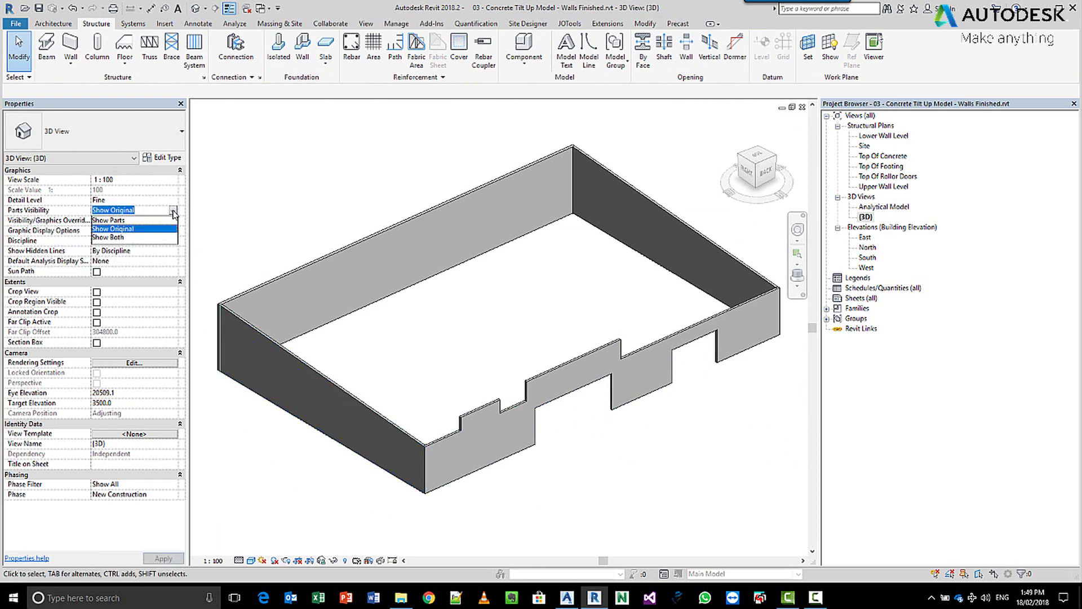
left_click(136, 220)
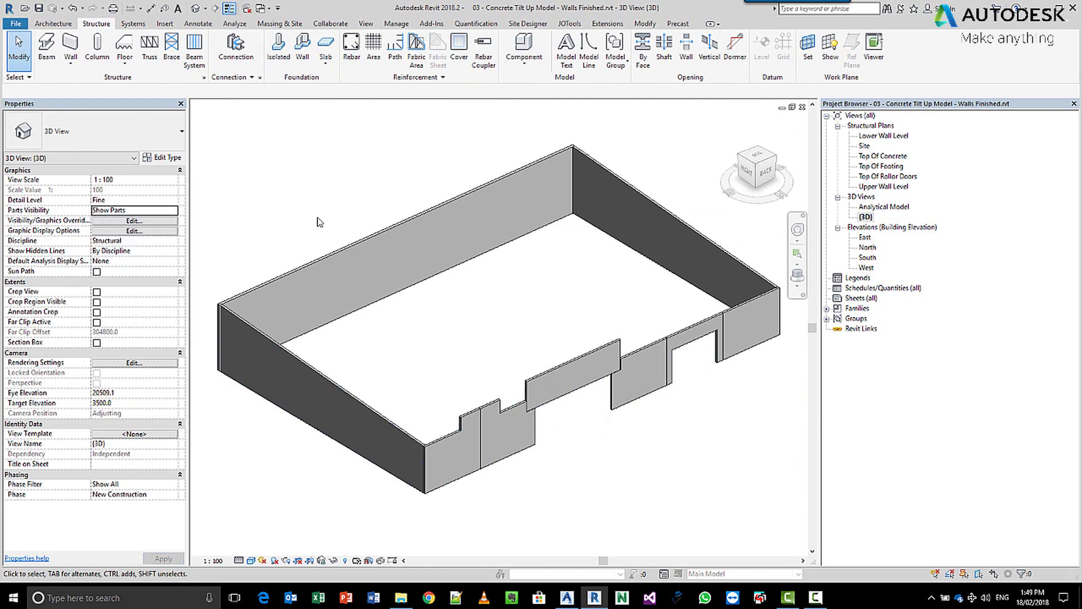
scroll(610, 445, "up", 4)
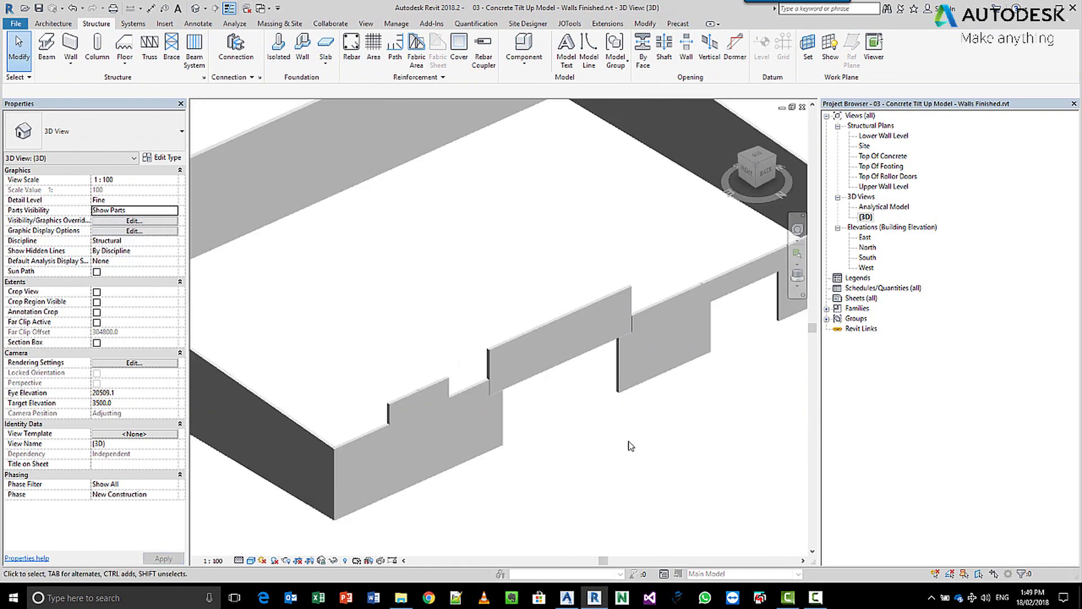
middle_click_drag(717, 436, 715, 435)
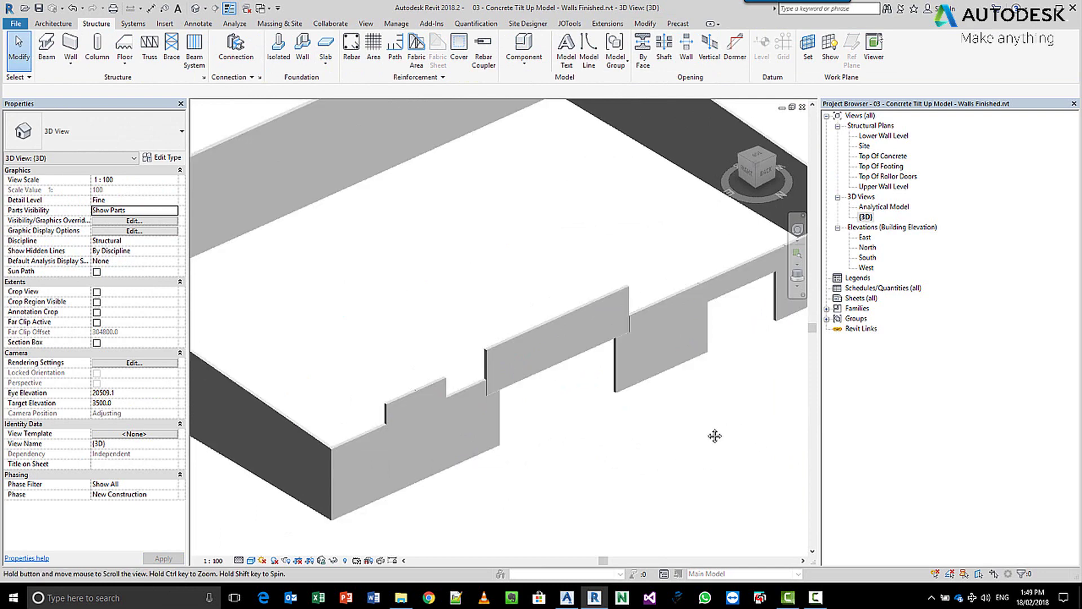
scroll(730, 447, "down", 3)
scroll(484, 467, "up", 3)
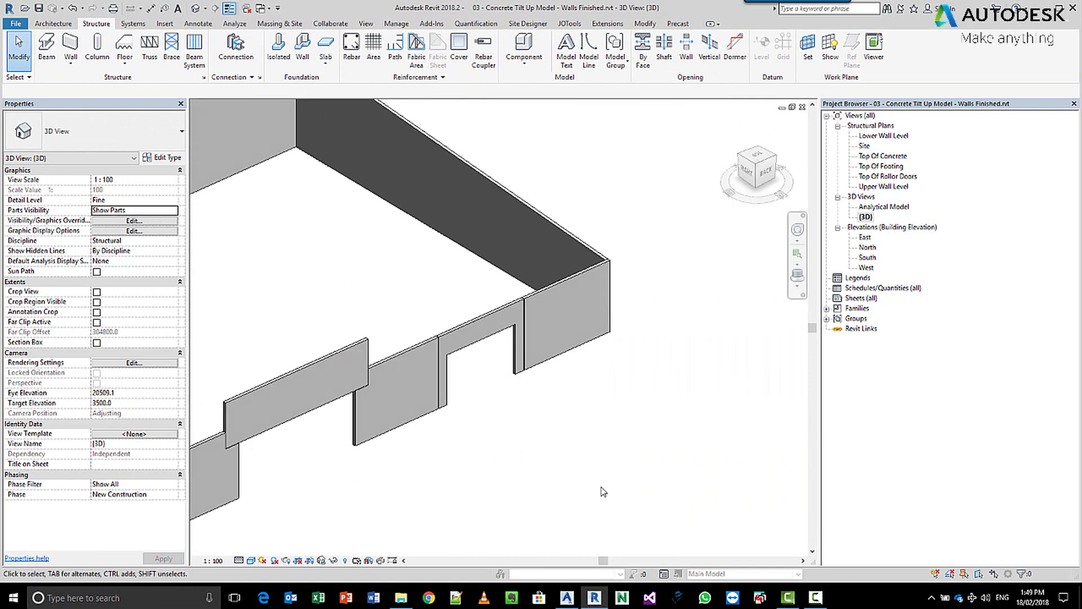
middle_click_drag(396, 457, 479, 485)
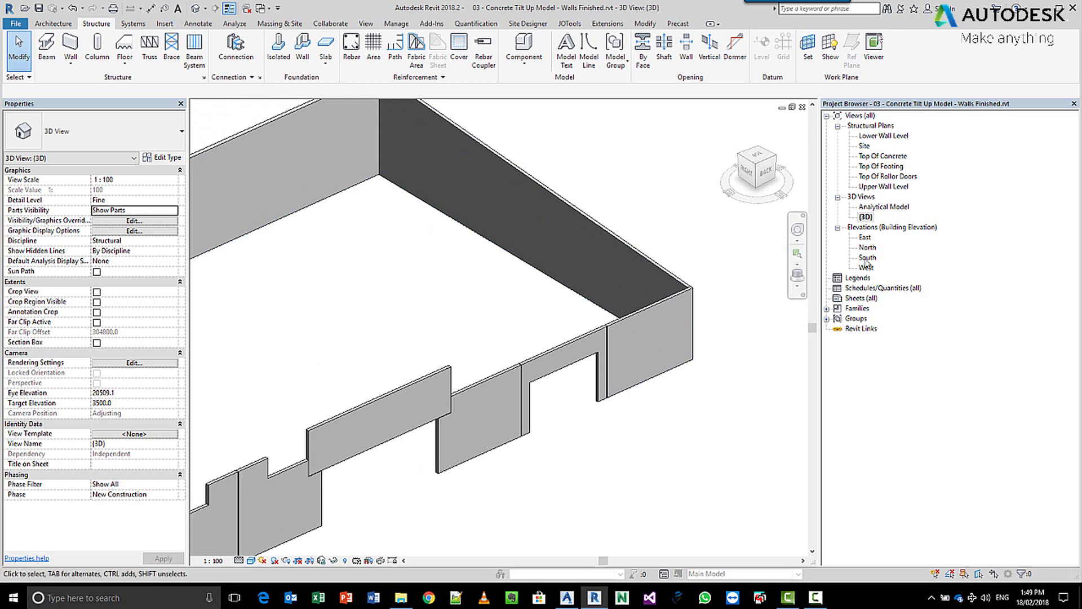
Step: In the South elevation, convert the south wall to parts and sketch a division on its face
double_click(867, 259)
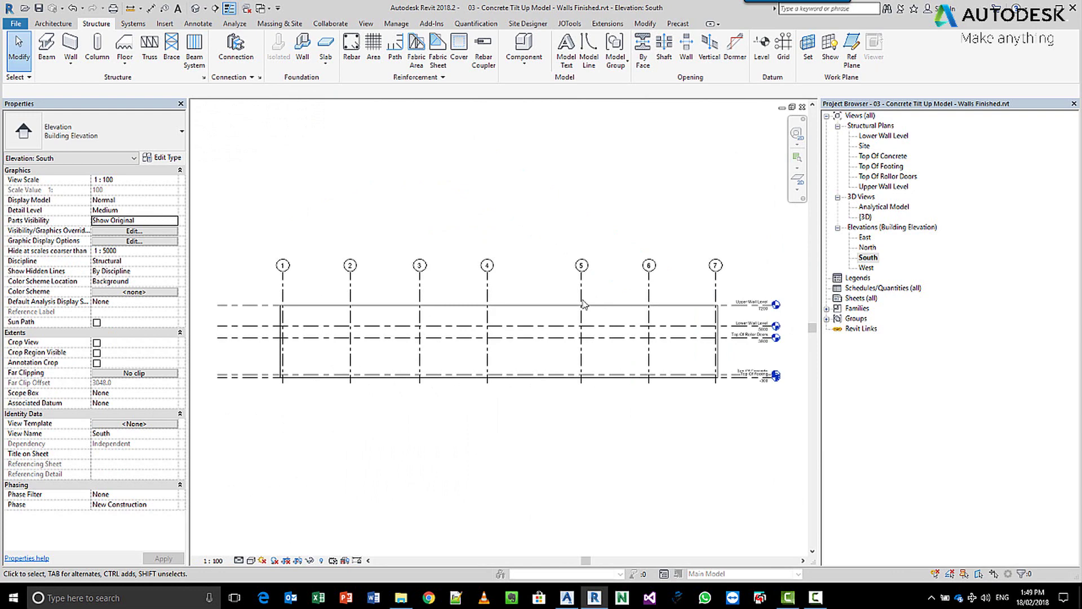
left_click(532, 313)
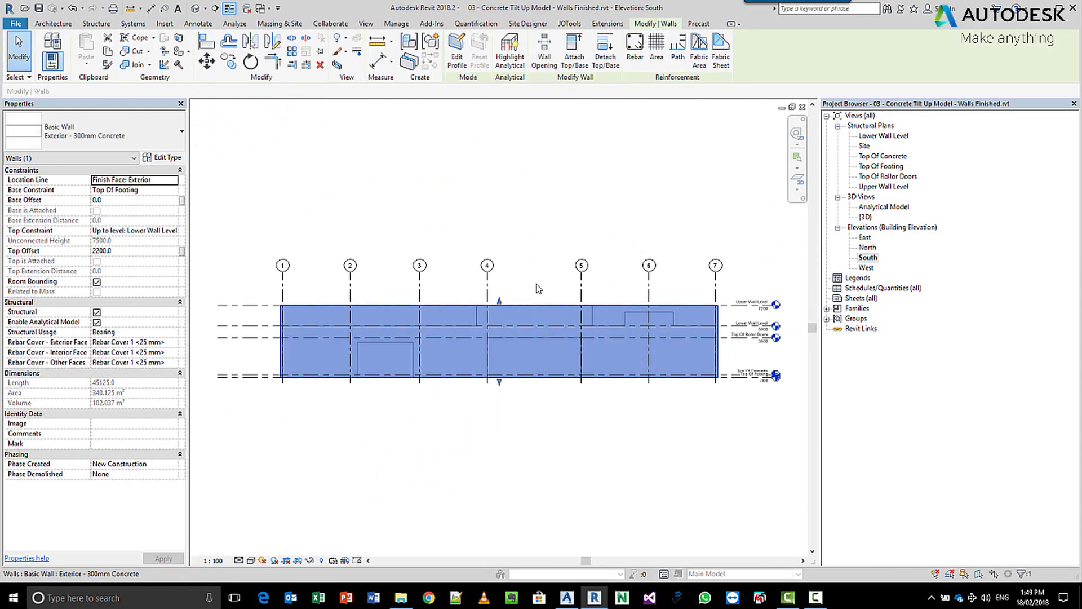
left_click(409, 61)
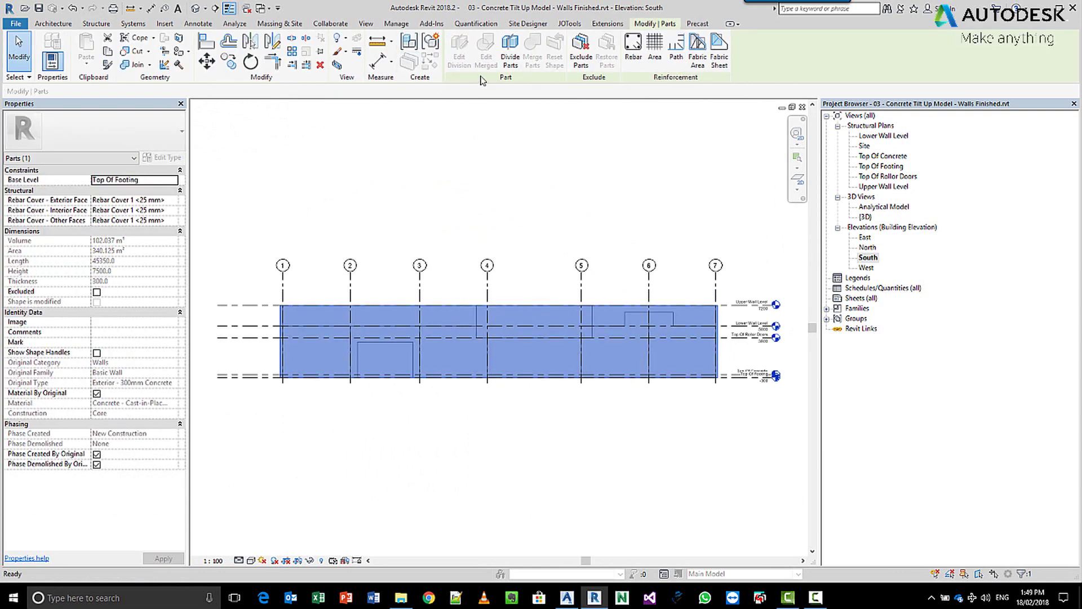
left_click(511, 51)
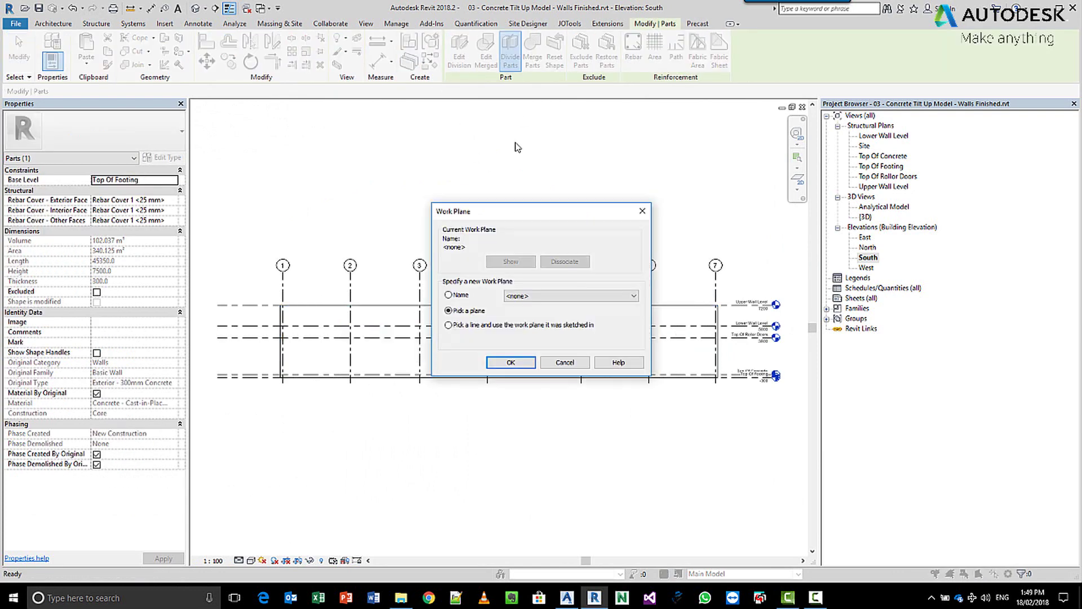
left_click(498, 364)
left_click(462, 314)
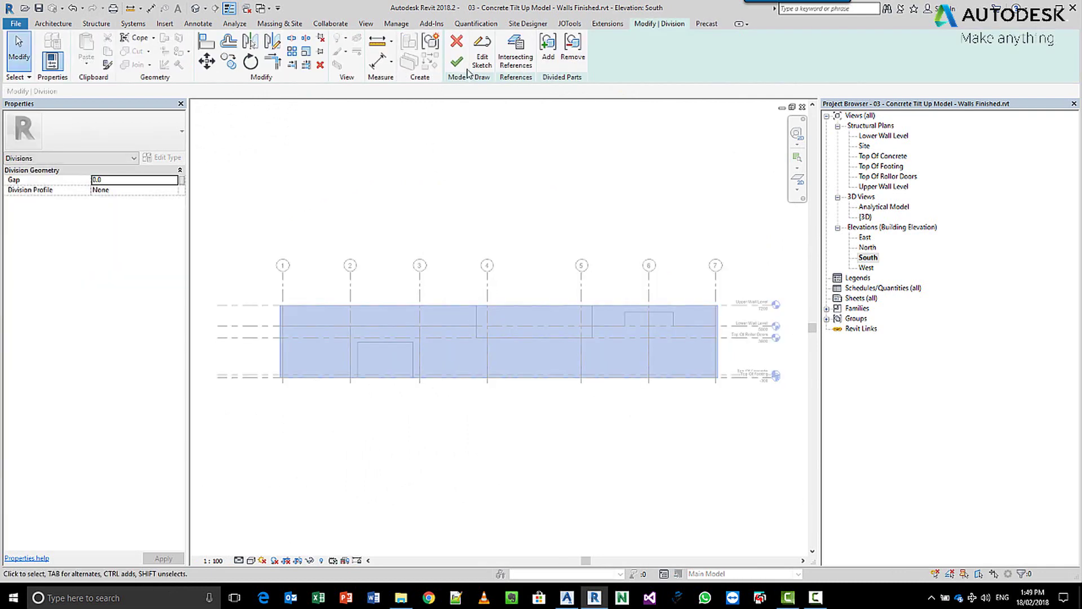
left_click(483, 56)
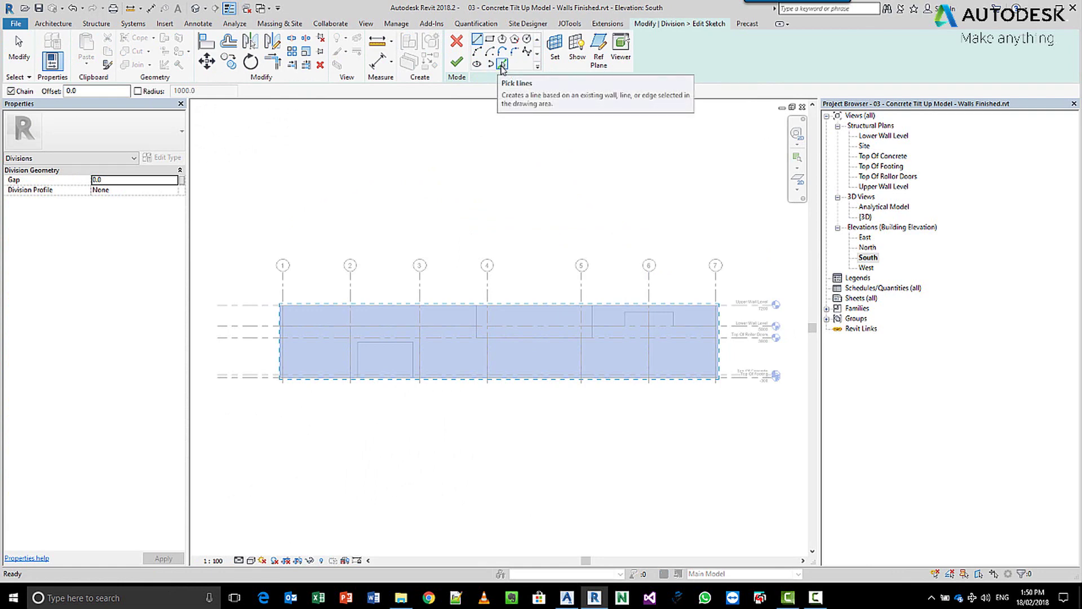
Step: Pick grids 2, 3, 4, 5 and 6 as division lines and finish the division
left_click(502, 64)
left_click(350, 289)
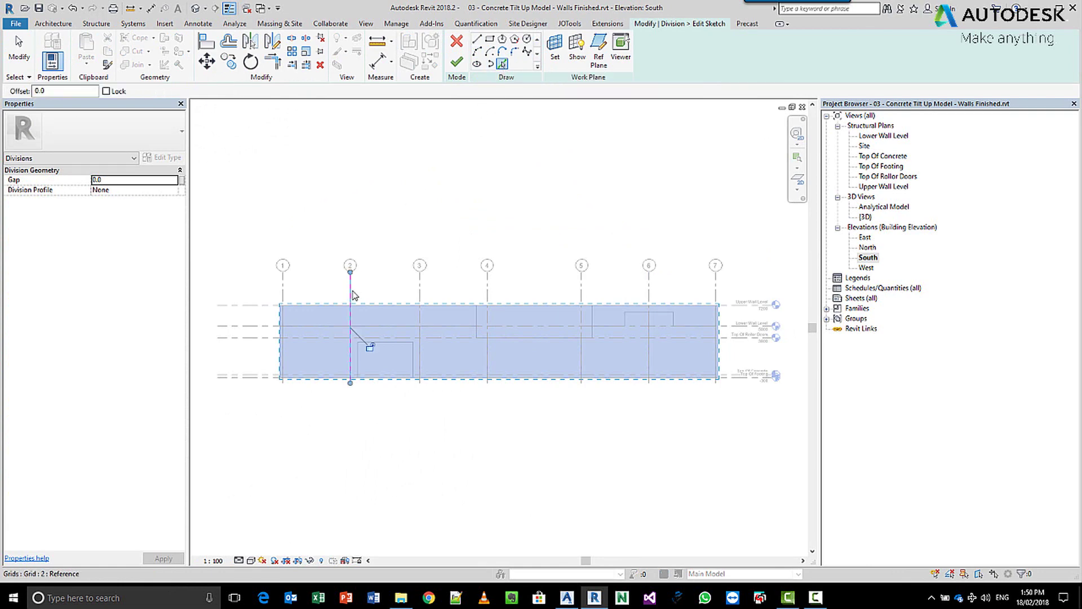
left_click(422, 298)
left_click(488, 294)
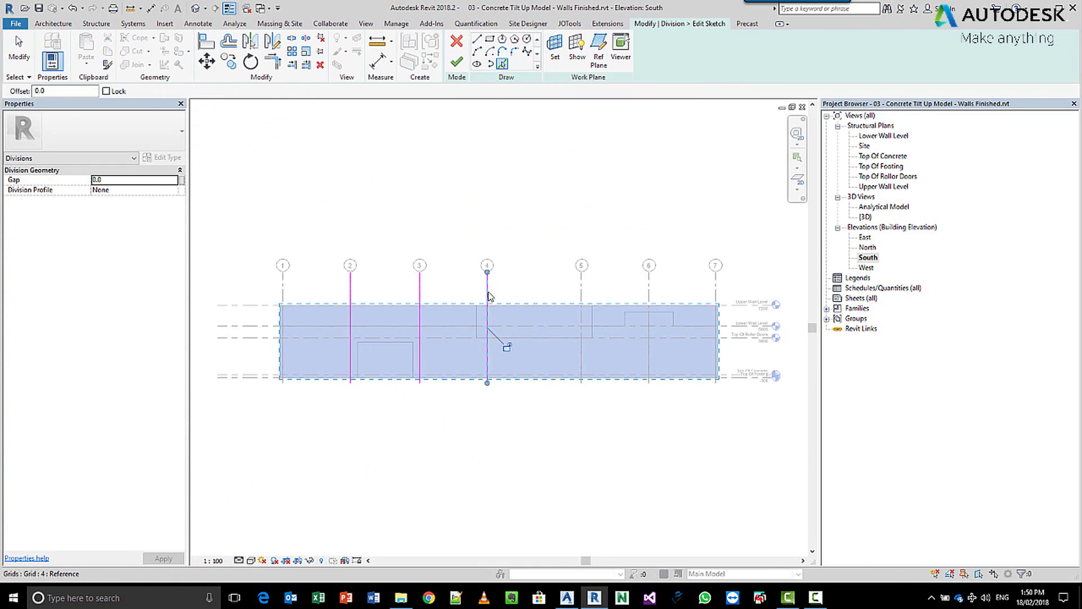
left_click(581, 290)
left_click(648, 293)
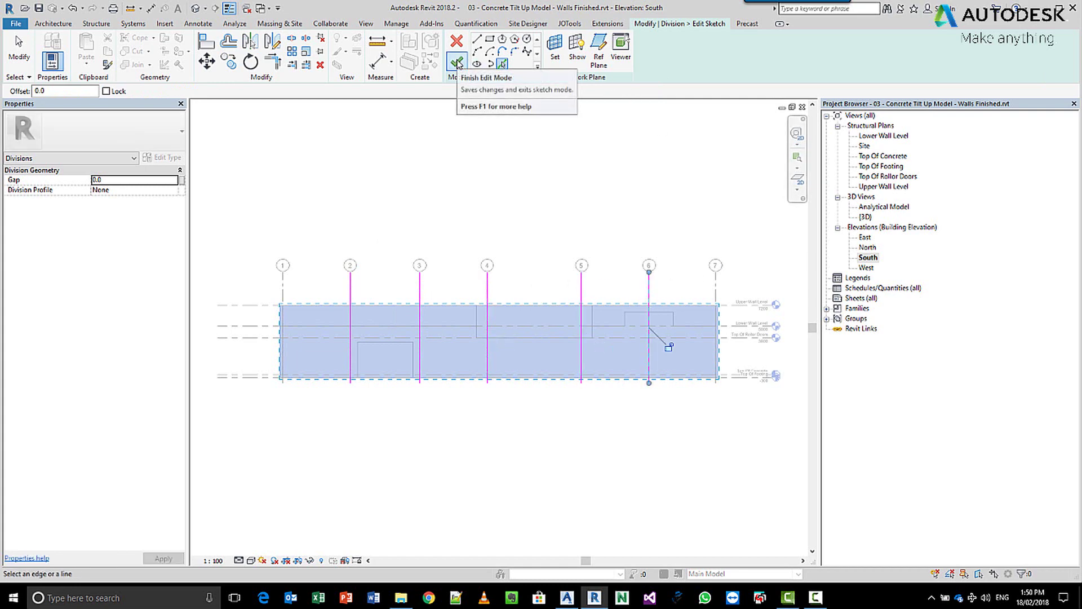
left_click(458, 62)
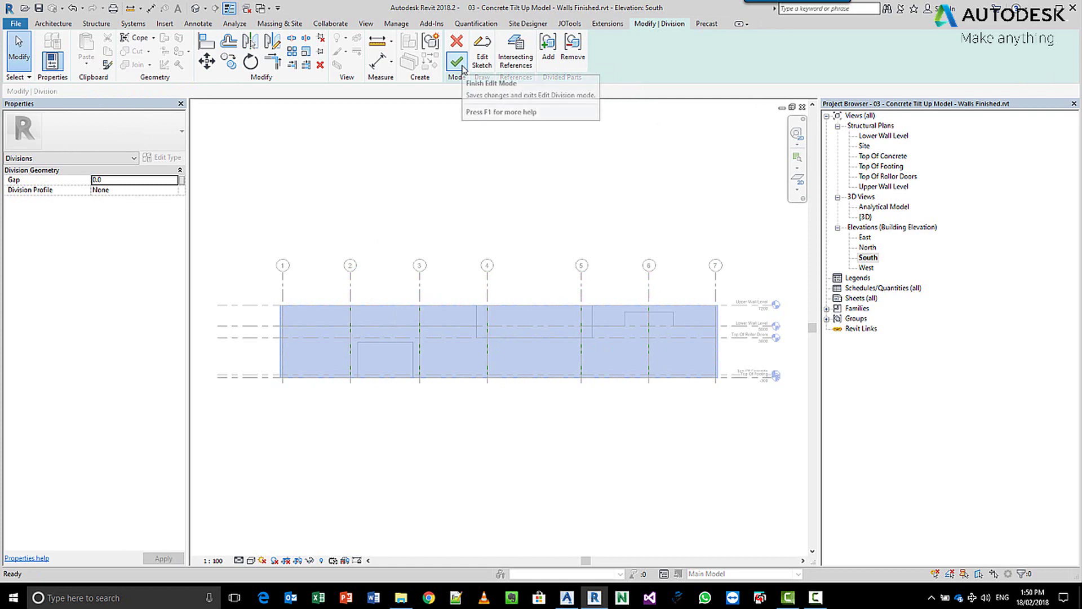
left_click(457, 62)
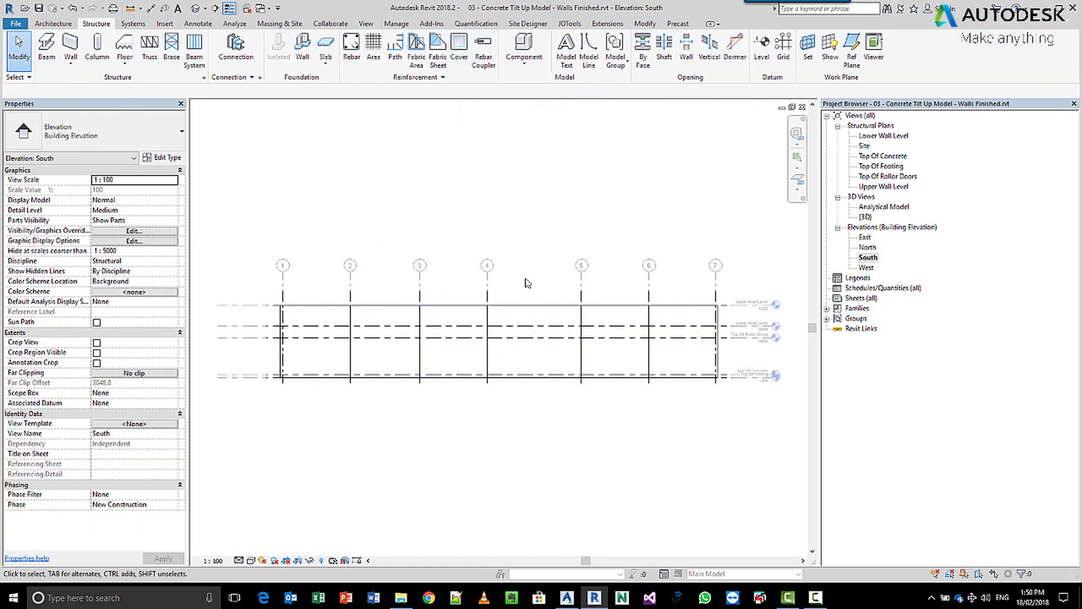
Step: Reopen the south wall division, set its gap to 20, finish, and return to {3D}
key("ctrl+z")
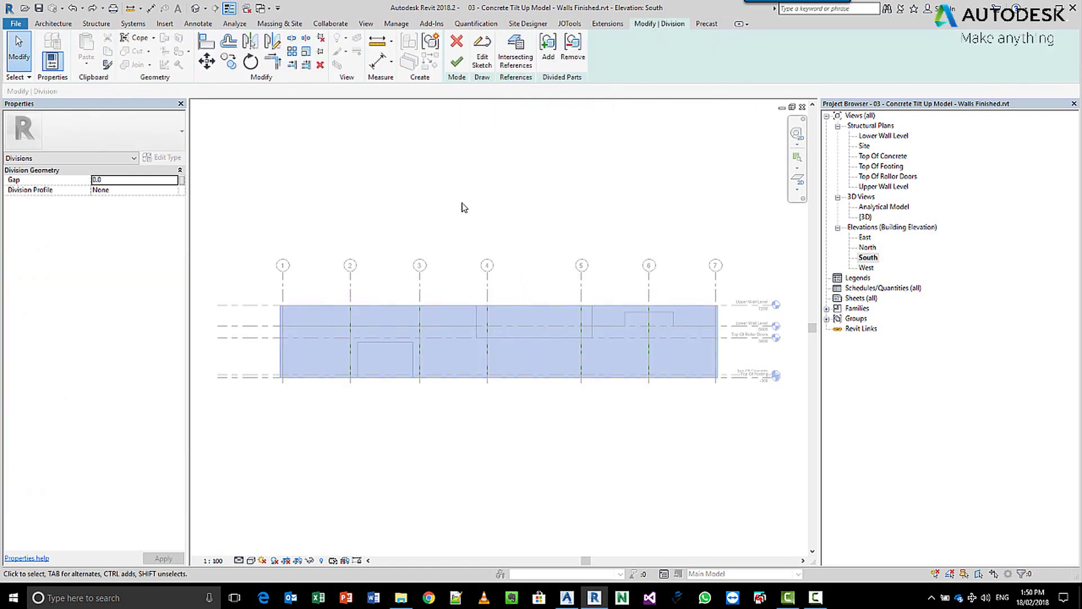
left_click(144, 180)
type("20")
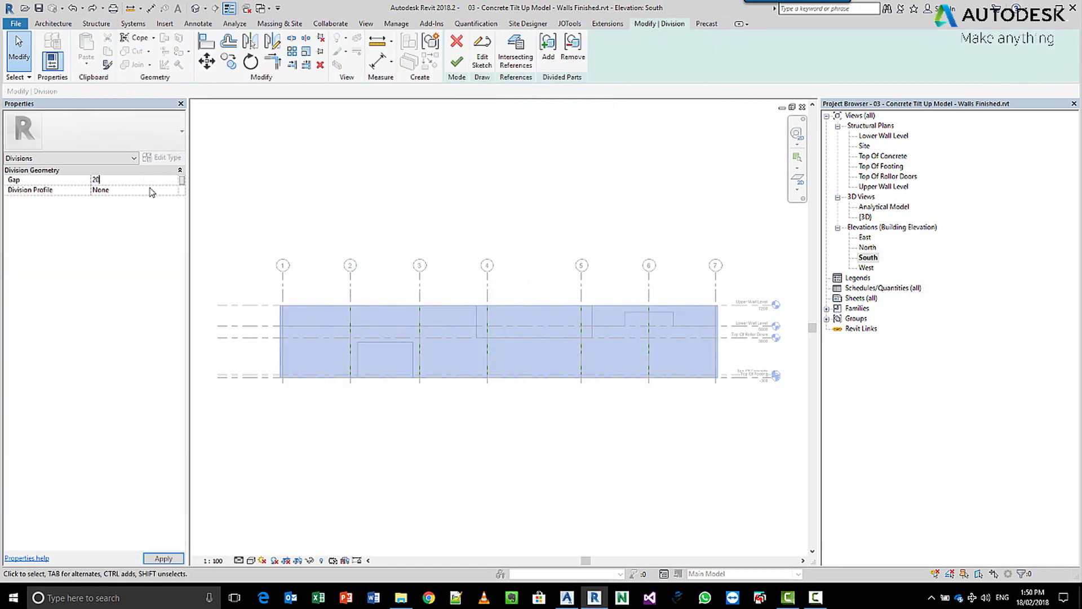
left_click(457, 62)
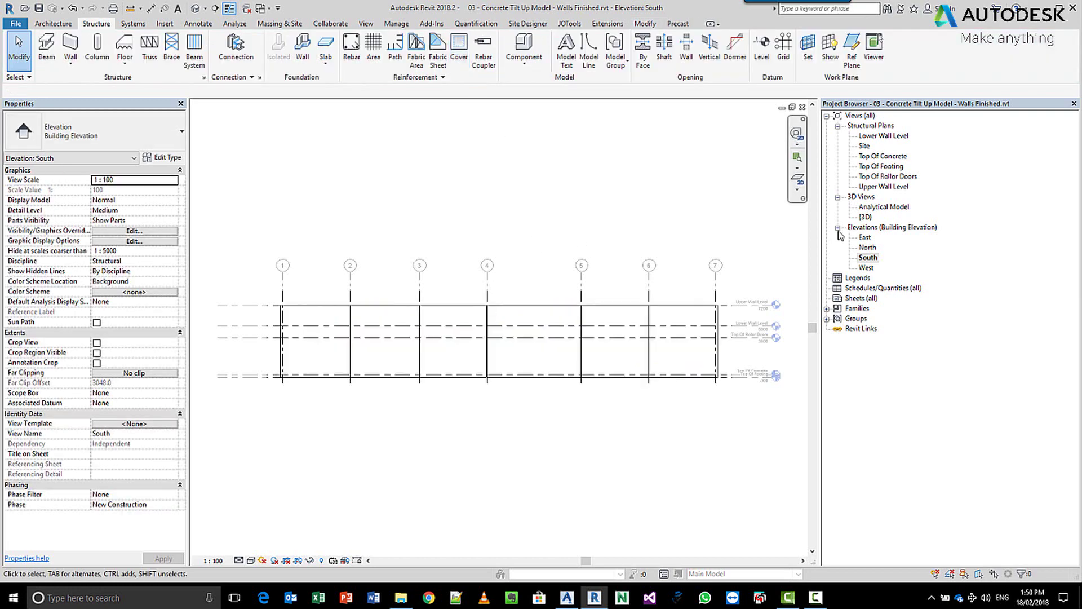
double_click(865, 217)
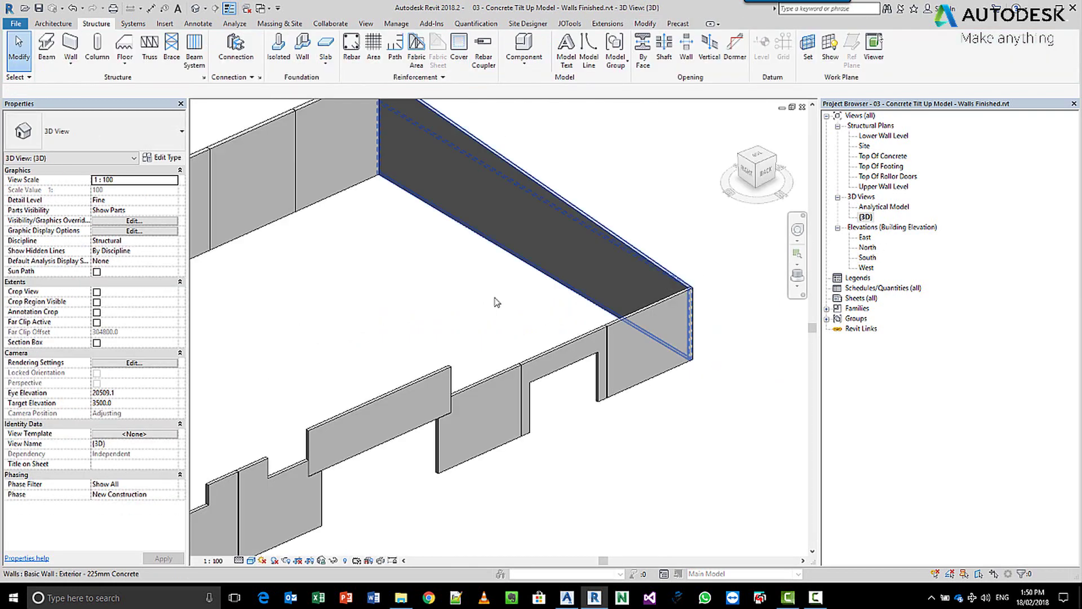
scroll(580, 339, "down", 5)
Step: Pan the 3D view and open the 04 - Concrete Tilt Up Model - Walls Split.rvt model
middle_click_drag(611, 311, 644, 300)
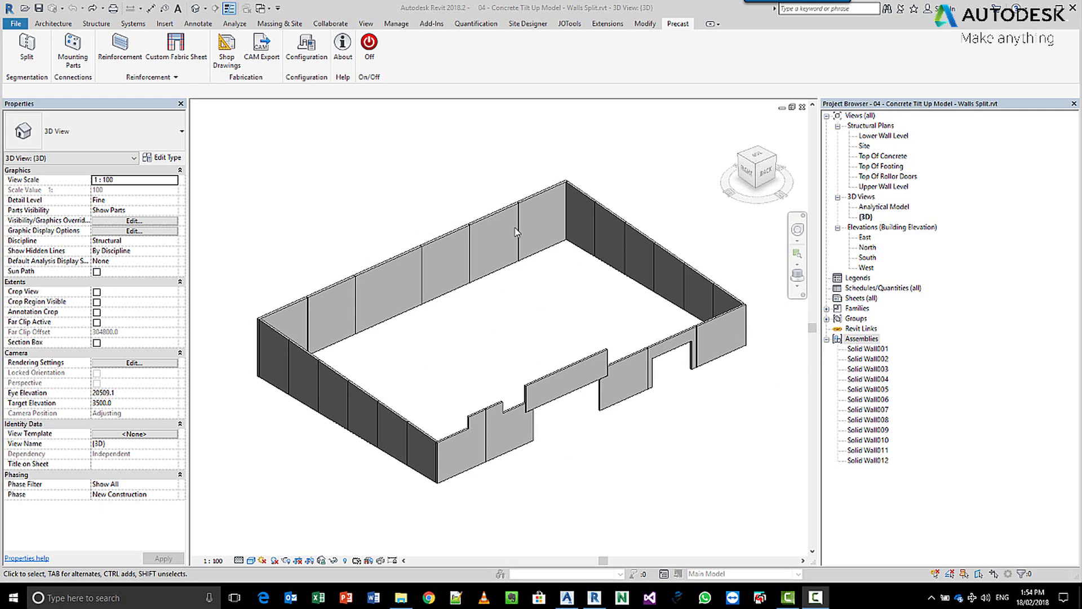
left_click(361, 175)
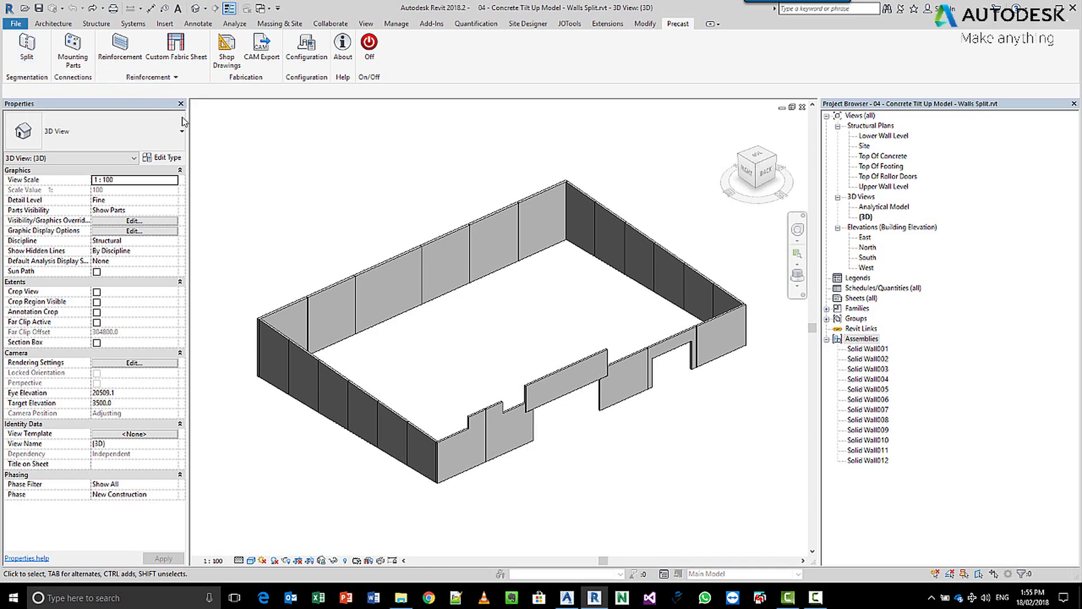
Step: Review the Solid Wall segmentation's Max. Wall Length and Max. Wall Height values in Precast Configuration
left_click(297, 64)
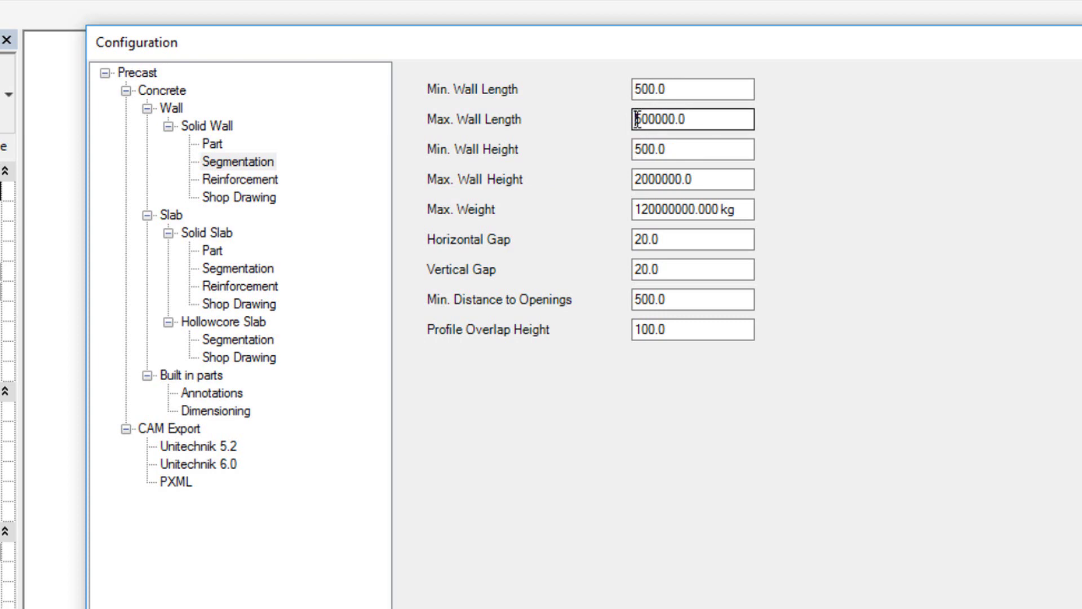
left_click_drag(637, 120, 677, 121)
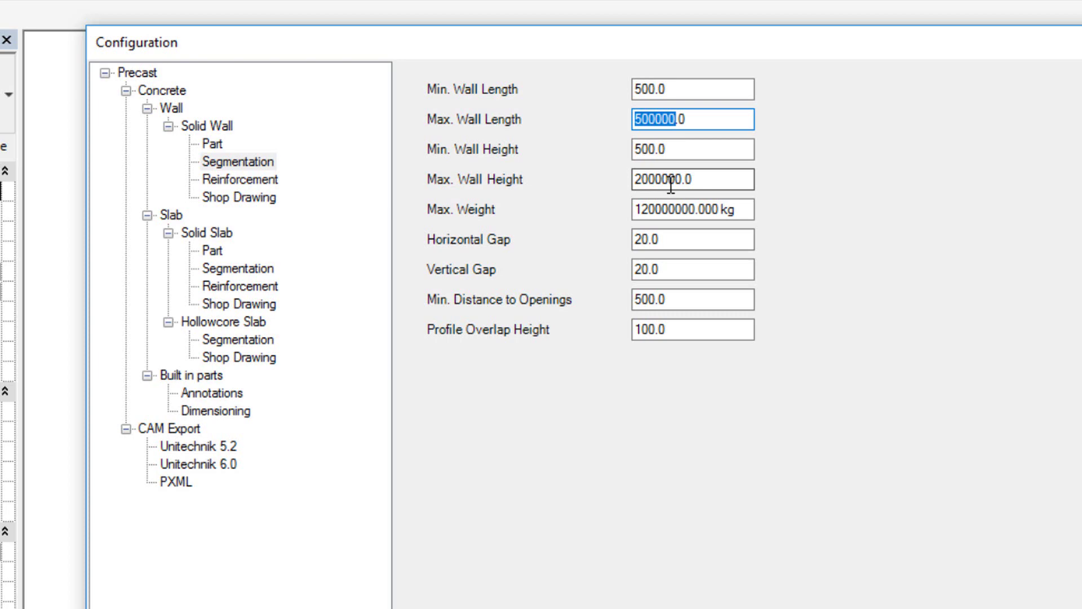
left_click_drag(678, 179, 599, 178)
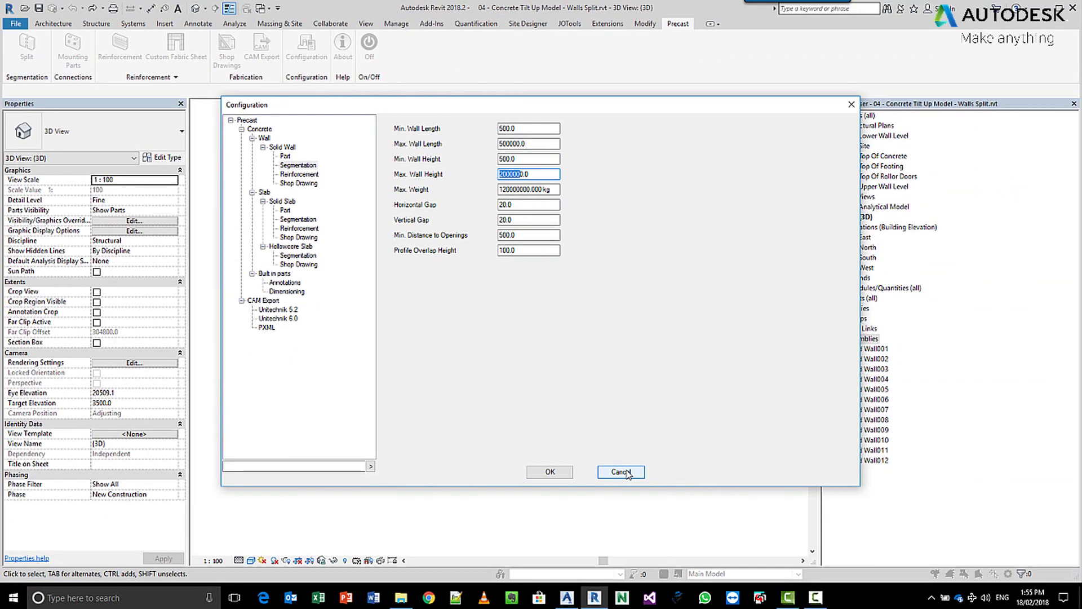
Step: Cancel the configuration, then select all the walls and split them into precast assemblies
left_click(625, 474)
left_click_drag(216, 153, 763, 538)
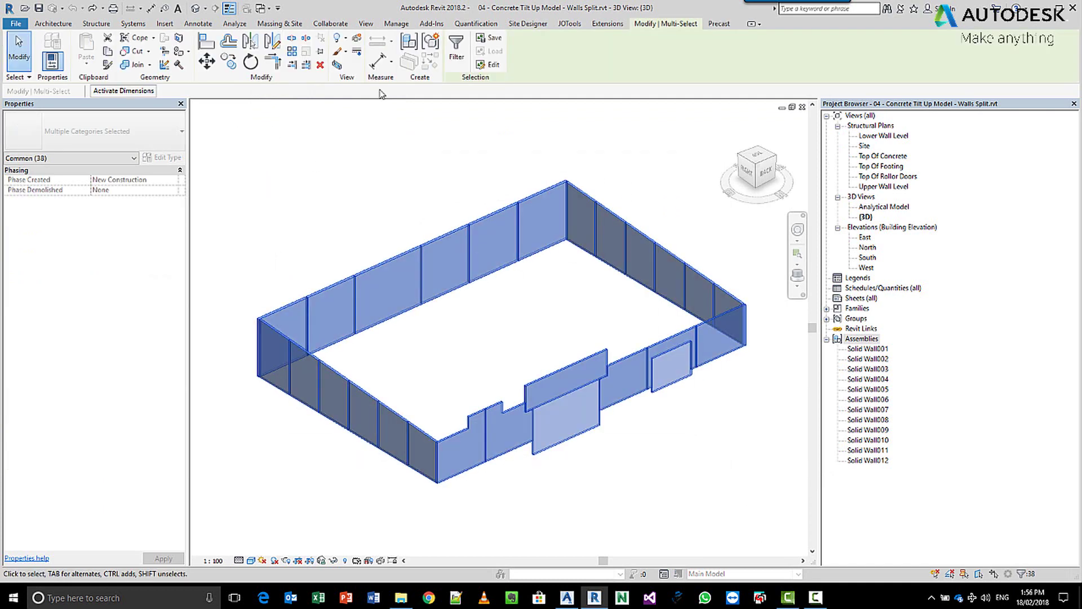
left_click(29, 52)
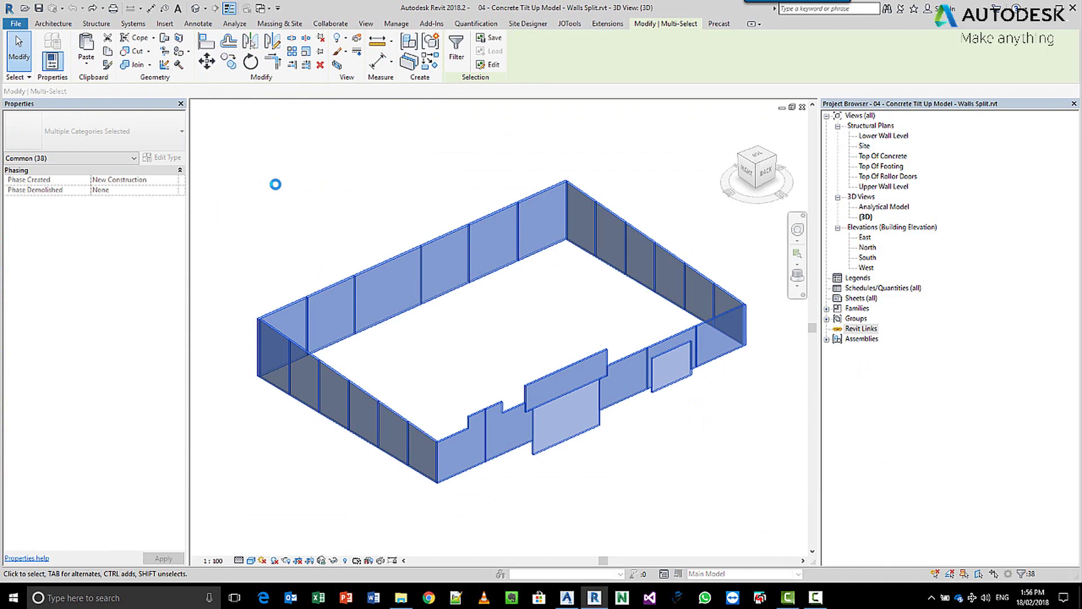
Step: Deselect the walls and expand Assemblies to list Solid Wall005 through Solid Wall027
left_click(282, 191)
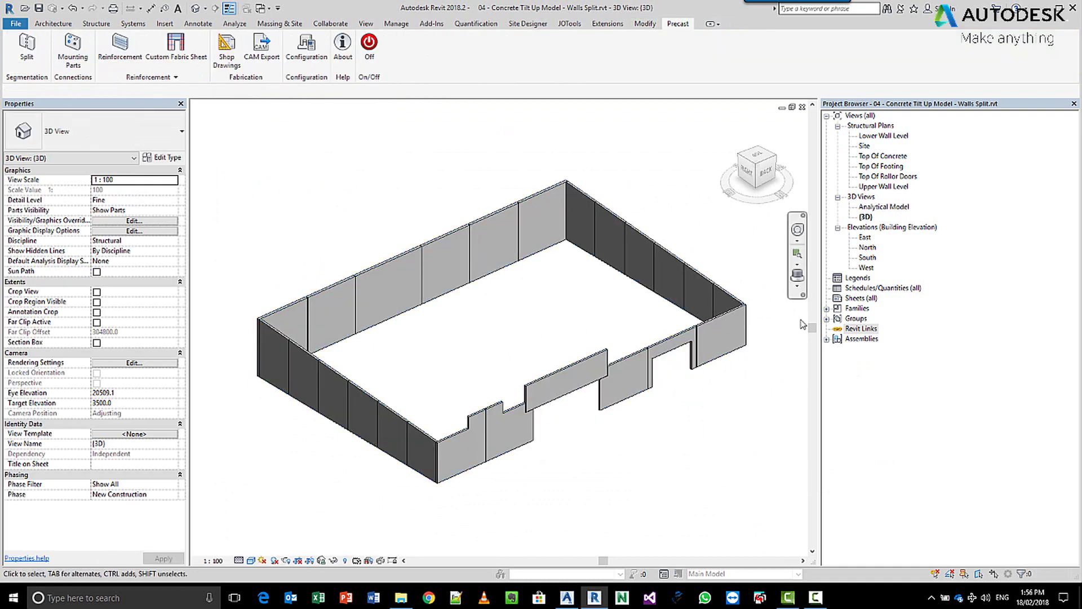
left_click(827, 341)
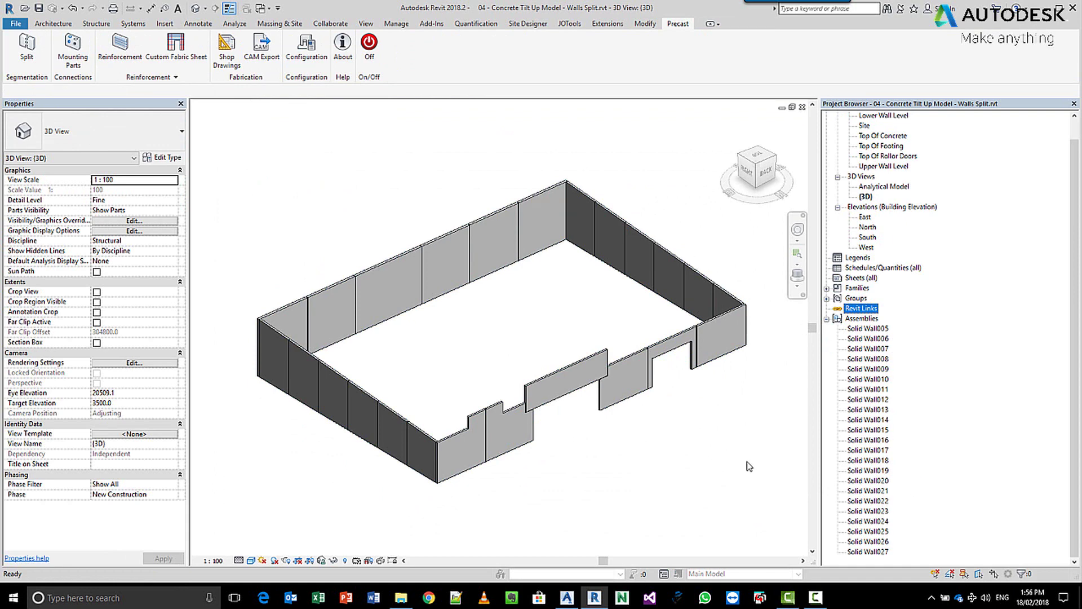
left_click(695, 461)
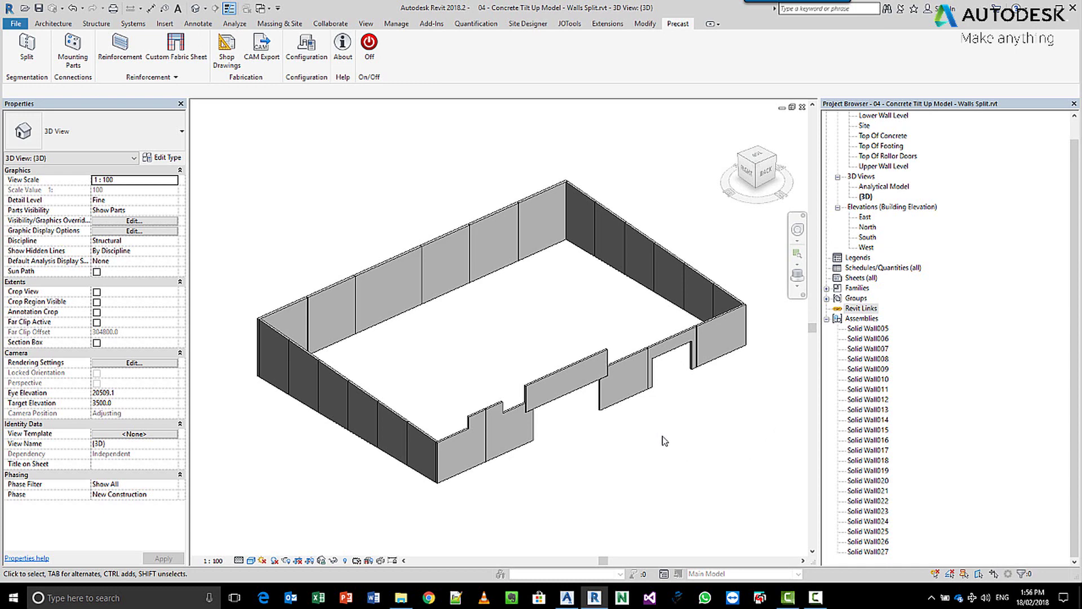